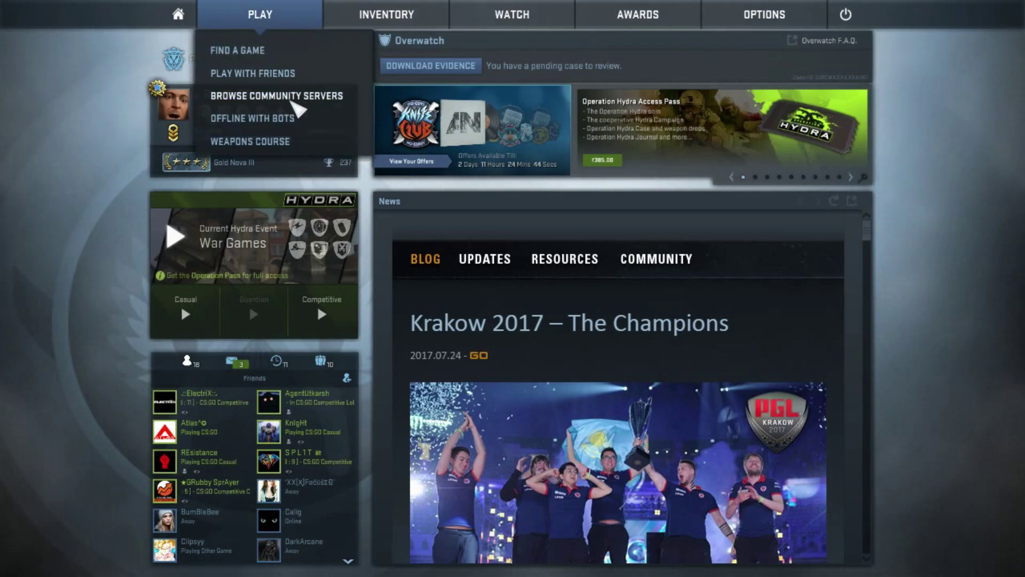
Step: Preview the MAPEADORES zombie escape server in the community browser, then open and close the console
left_click(295, 104)
left_click(488, 327)
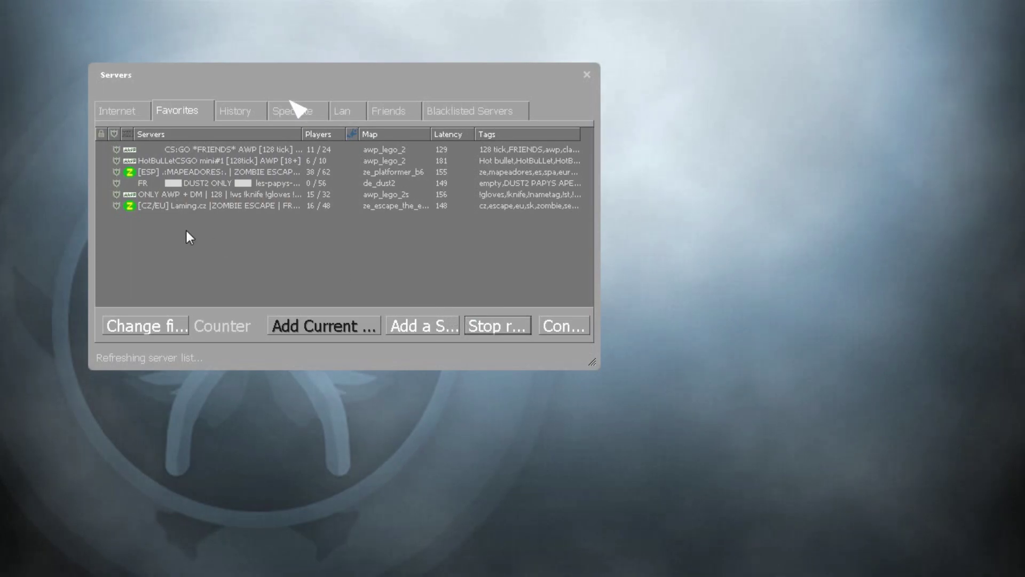
left_click(199, 182)
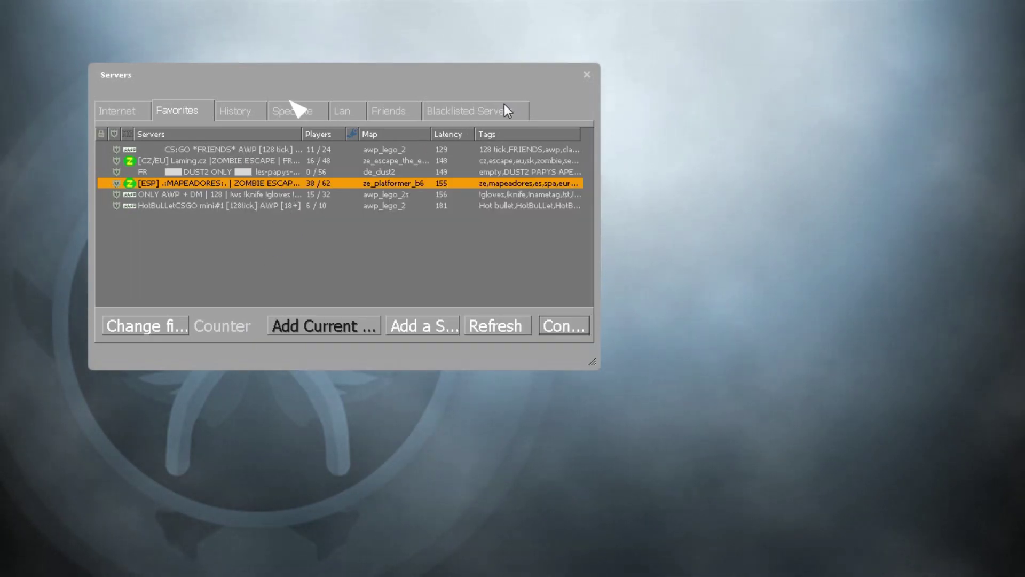
left_click(587, 76)
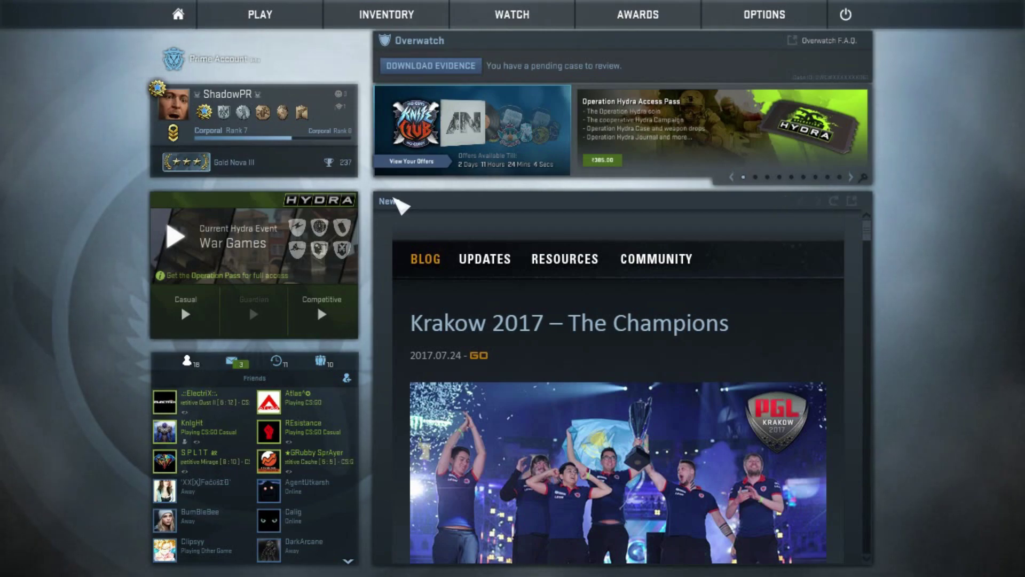
key("grave")
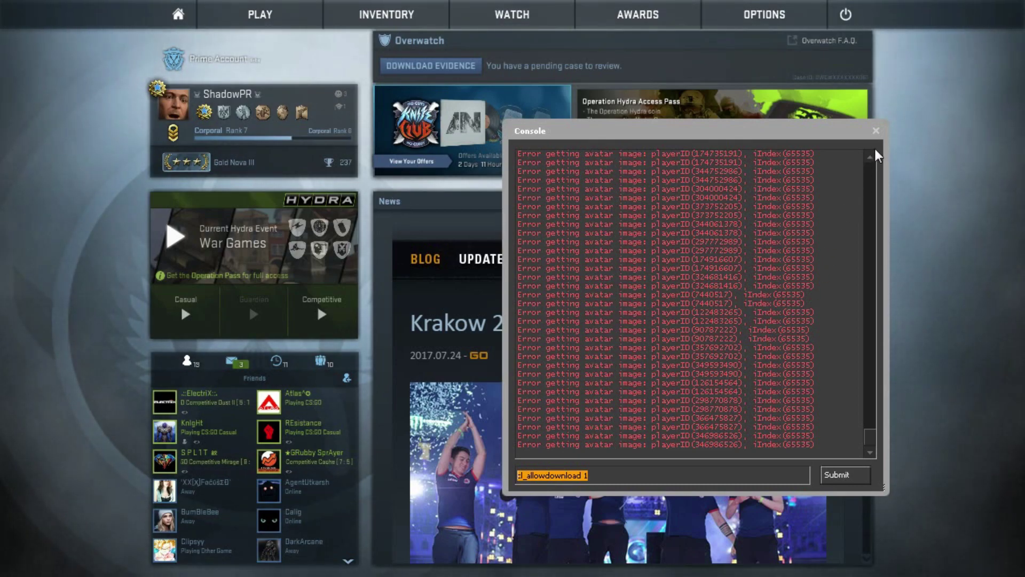
left_click(876, 130)
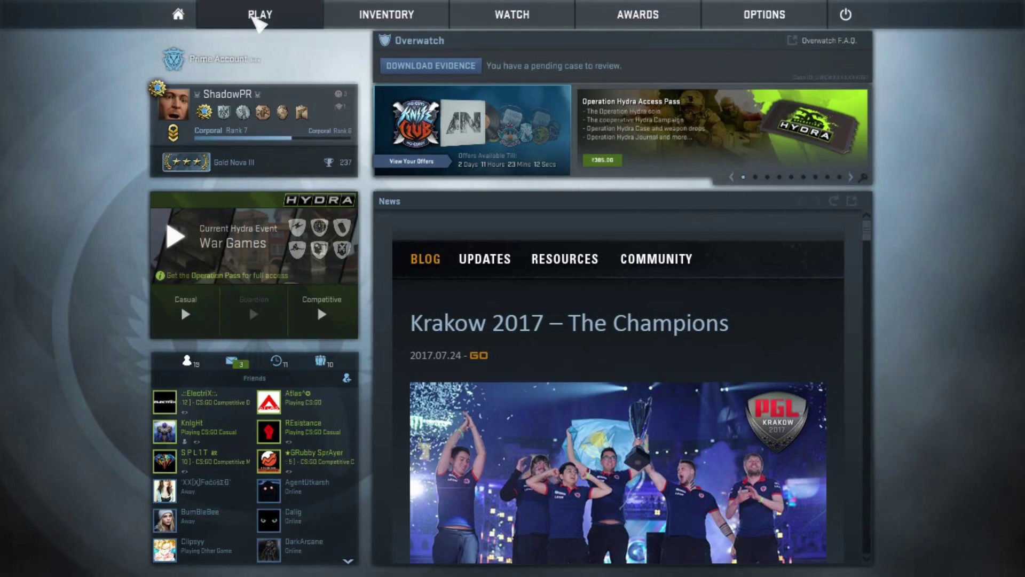
Step: Reopen and close the community server browser, then bring up the developer console again
left_click(258, 101)
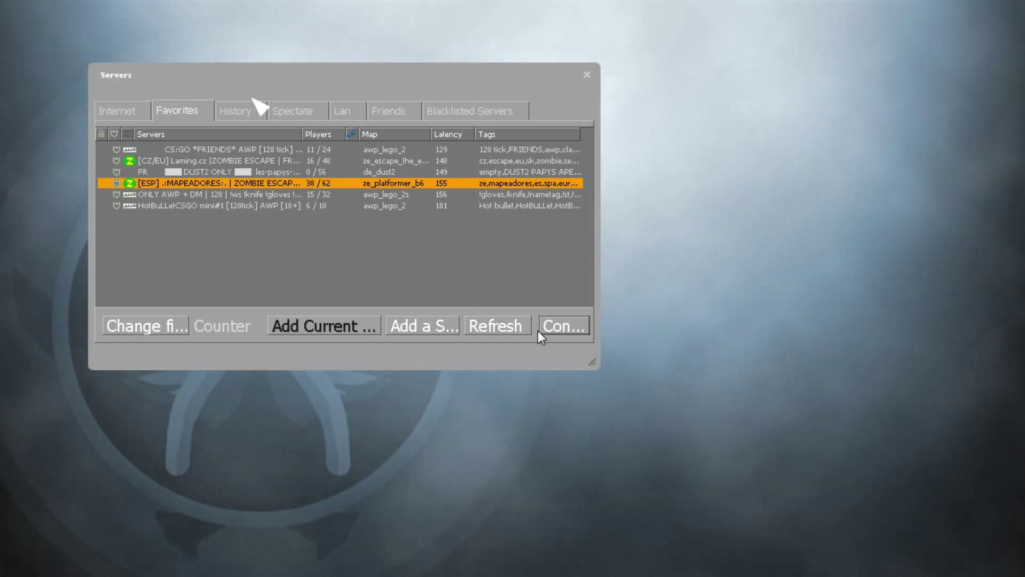
left_click(586, 75)
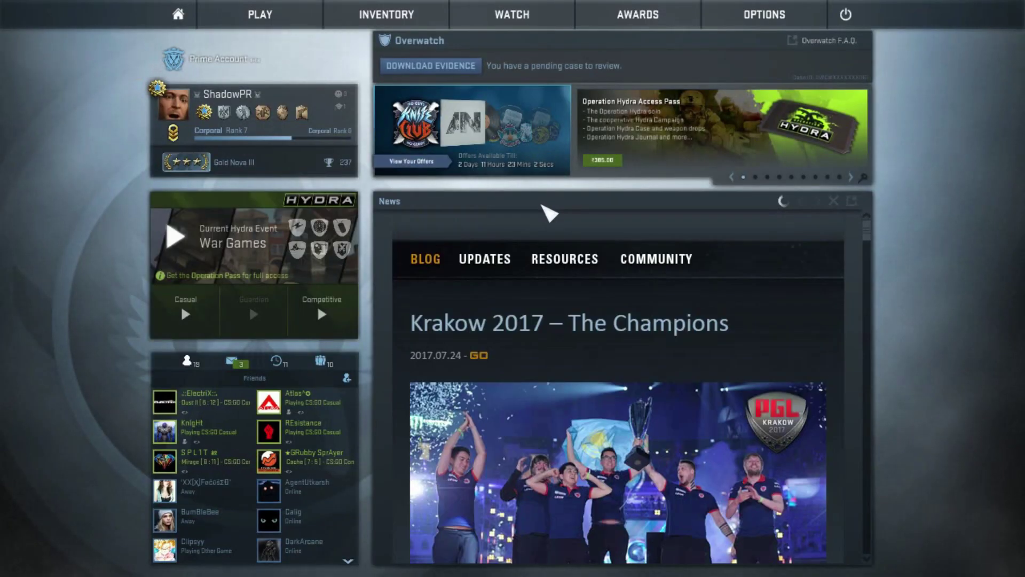
key("grave")
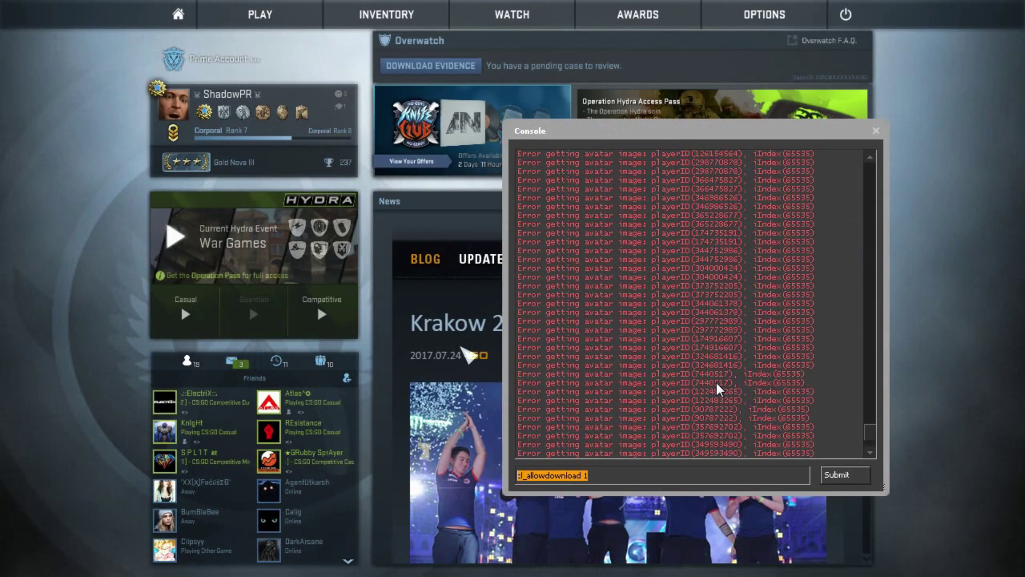
mouse_move(870, 436)
left_mouse_down()
mouse_move(859, 328)
mouse_move(856, 350)
left_mouse_up()
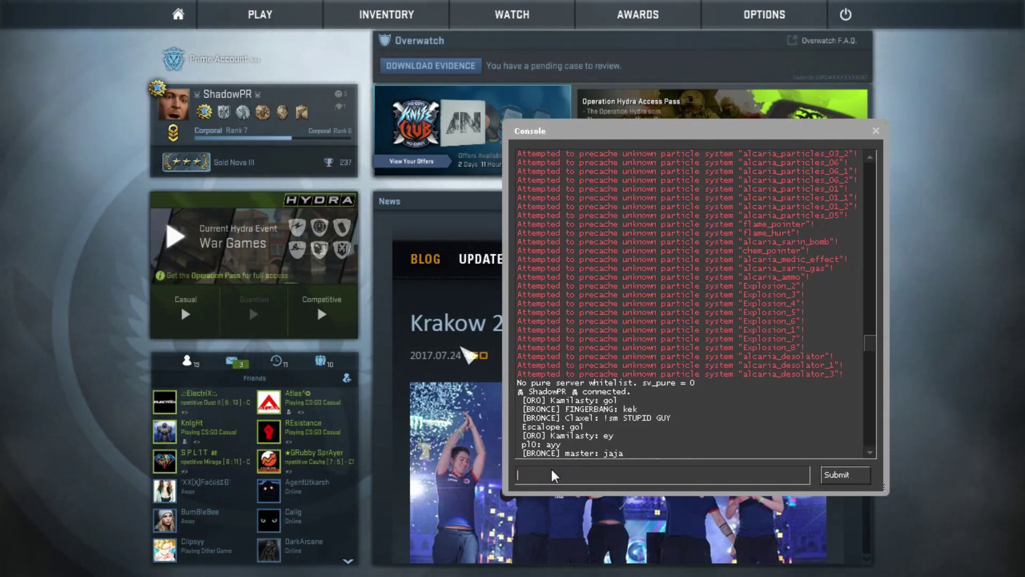
Step: Clear the pending console command and edit the input line to read sv_pure 1
key("Return")
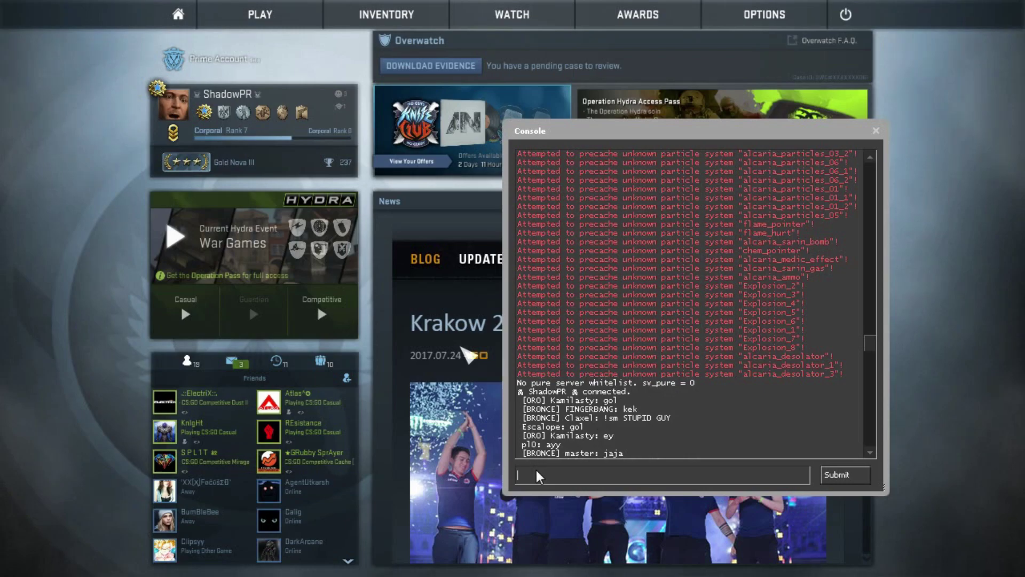
type("sv_")
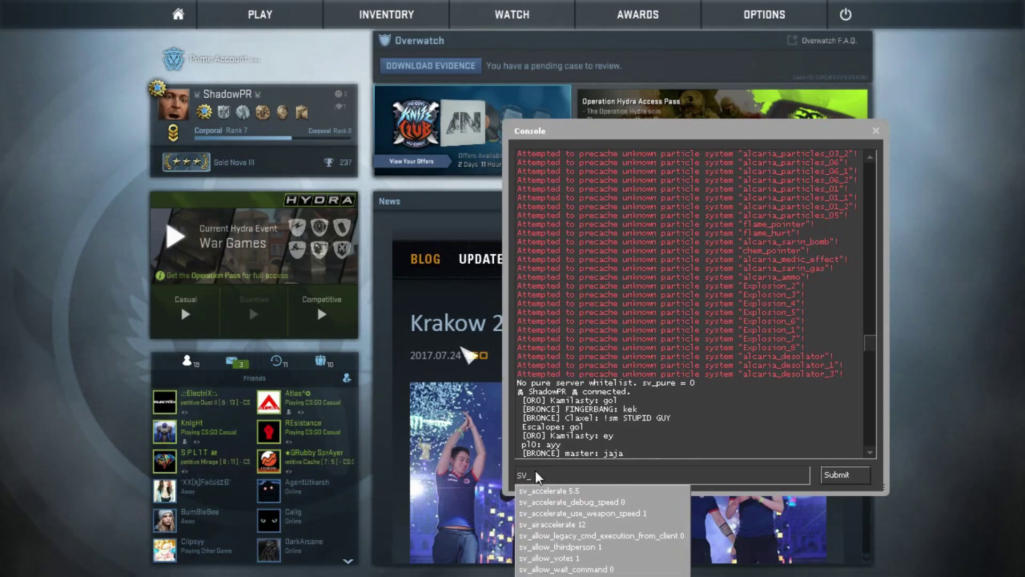
key("BackSpace")
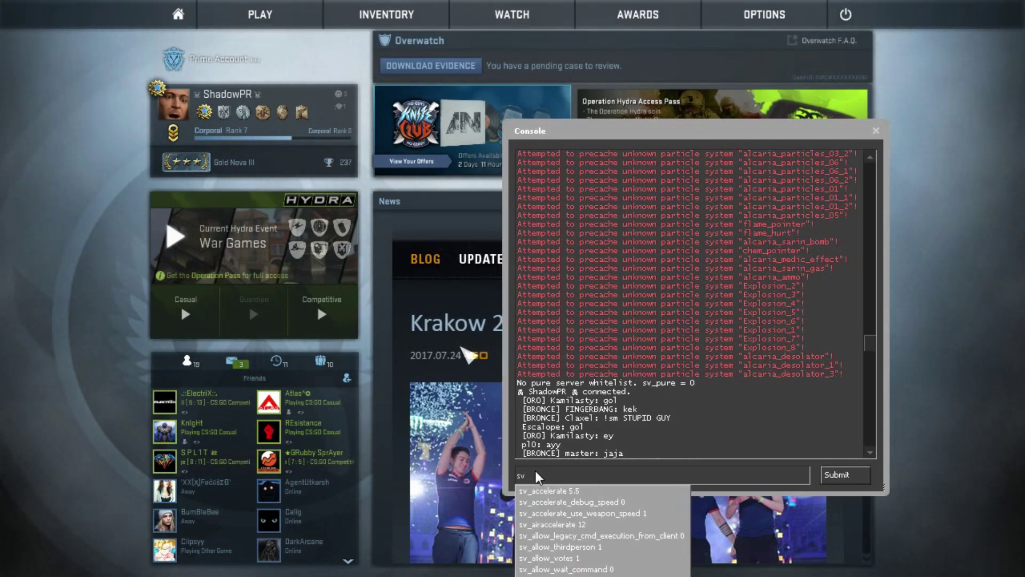
type("_pure ")
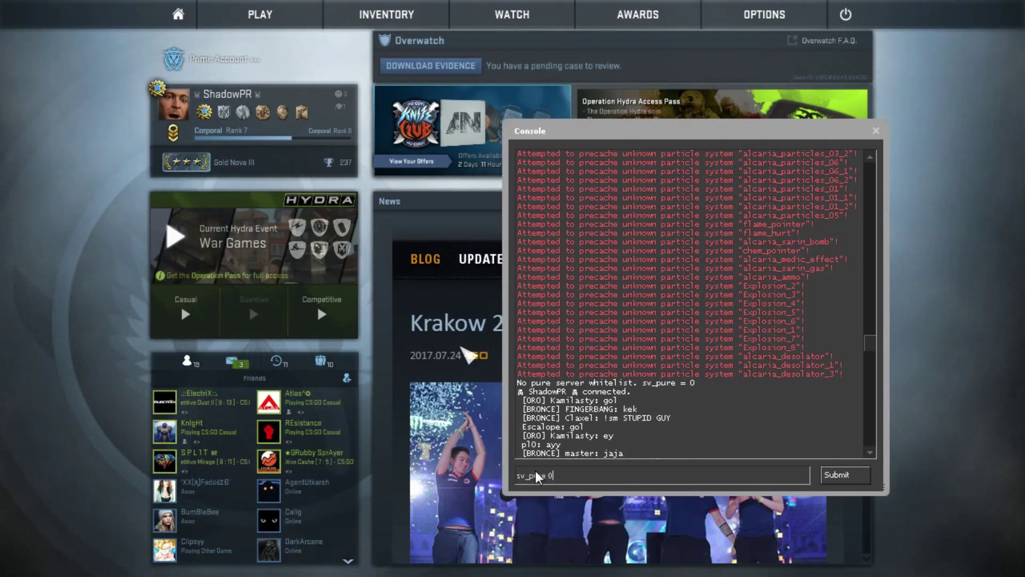
type("0")
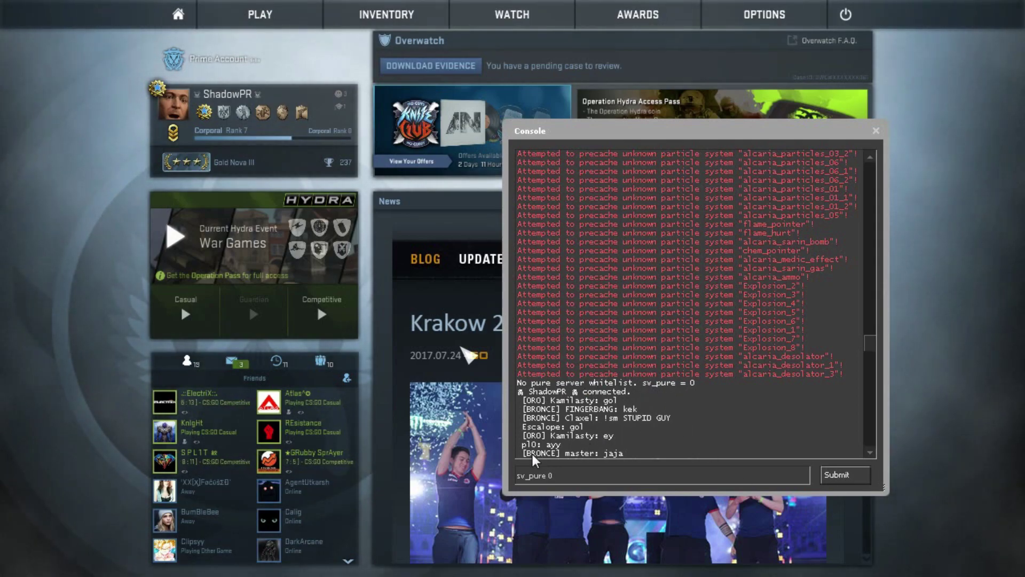
key("BackSpace")
type("1")
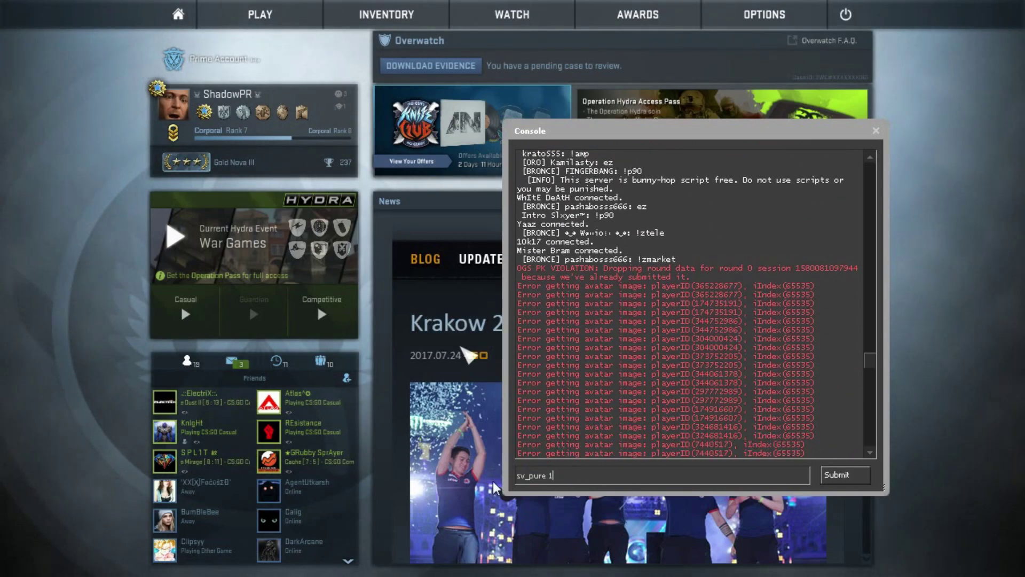
Step: Select and delete the entire pending command in the console input
key("ctrl+a")
key("BackSpace")
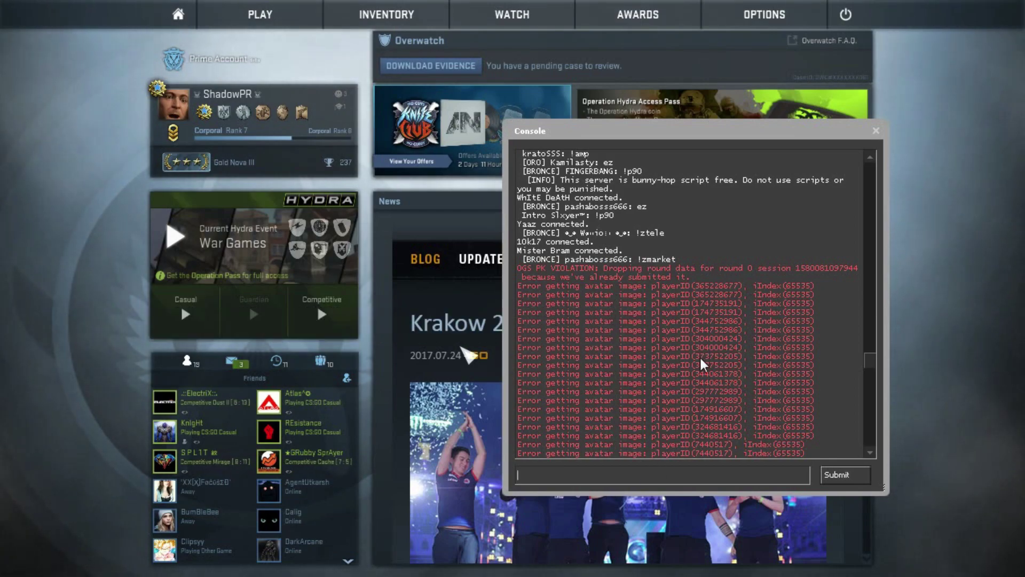
scroll(699, 356, "up", 8)
scroll(697, 360, "up", 3)
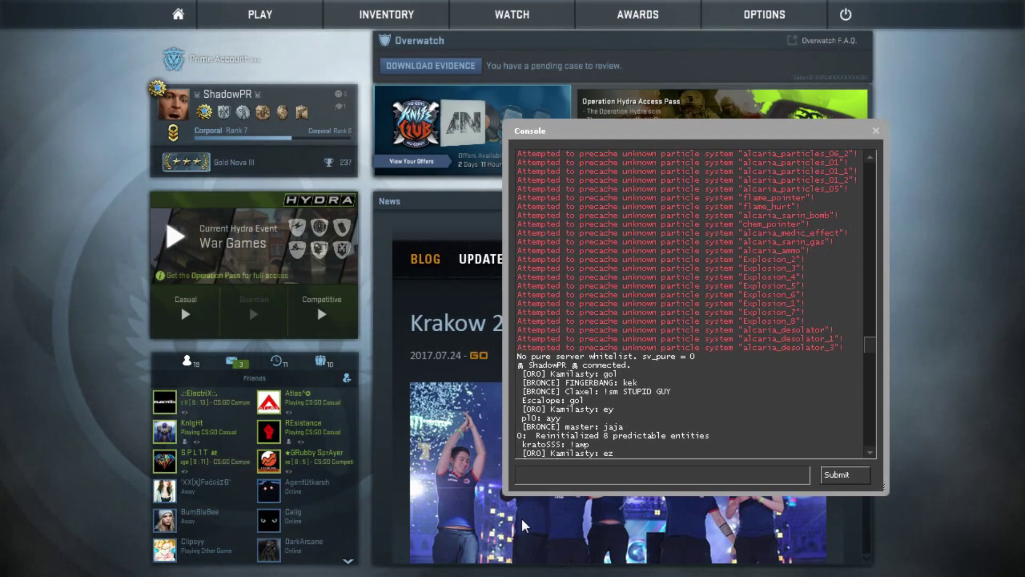
type("cl_allowdownload 1")
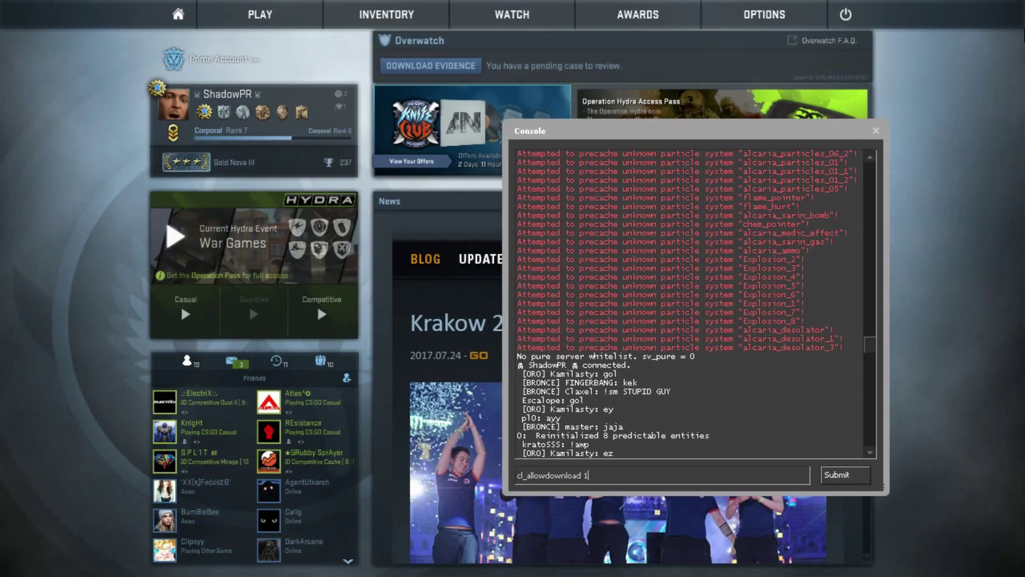
Step: Close the console holding cl_allowdownload 1 and bring up the PLAY game-mode options
left_click(876, 132)
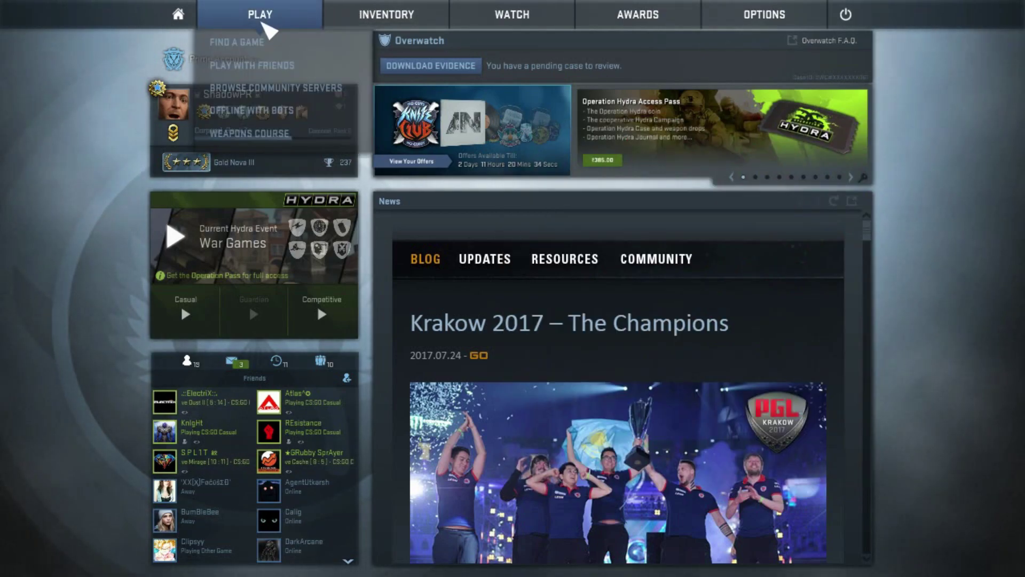
Step: Connect to the [ESP] MAPEADORES server from the community server browser
left_click(240, 95)
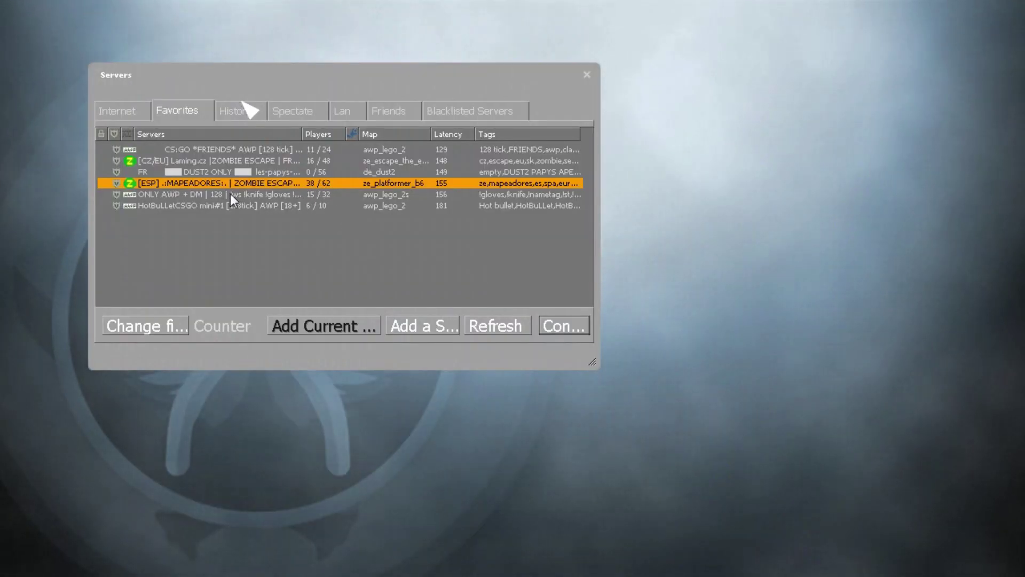
left_click(573, 319)
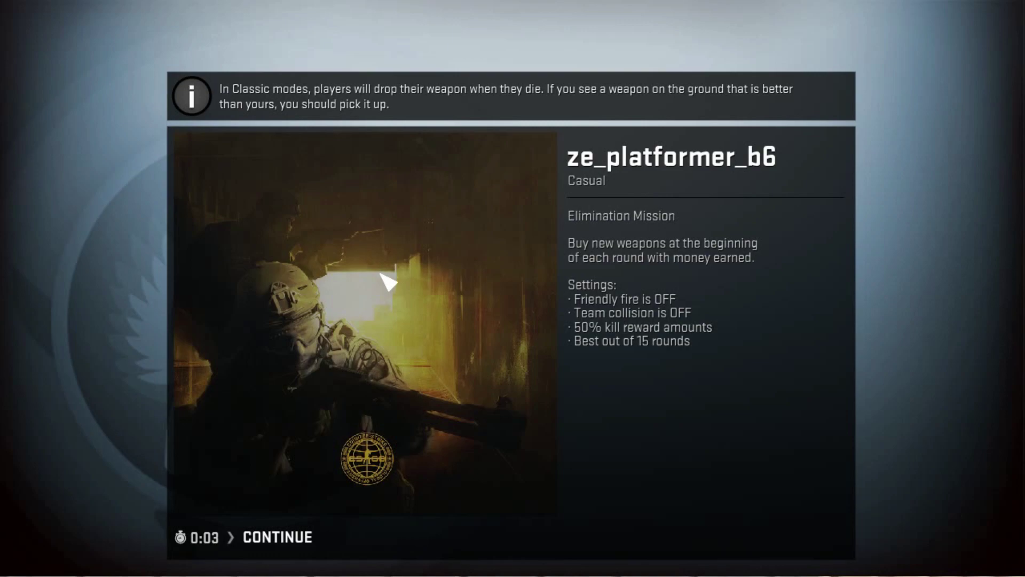
Step: Skip the ze_platformer_b6 briefing, join a team, and walk to the blue-brick room
key("Return")
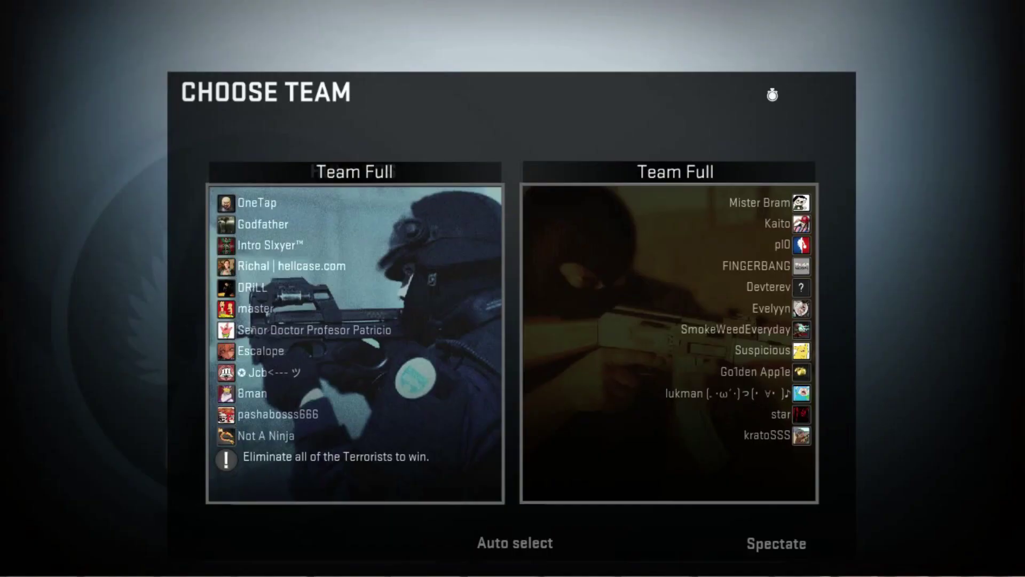
left_click(578, 293)
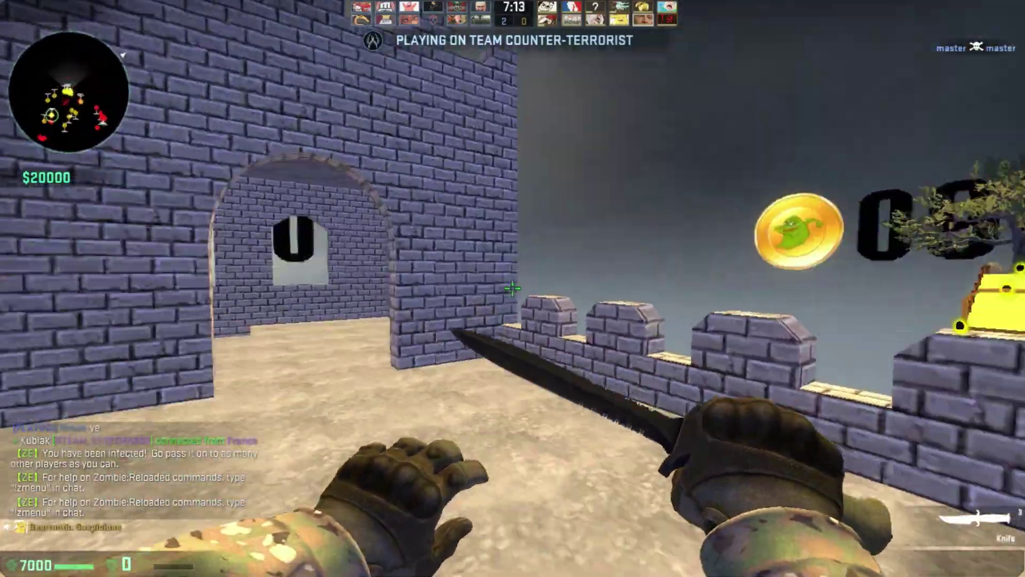
key("w")
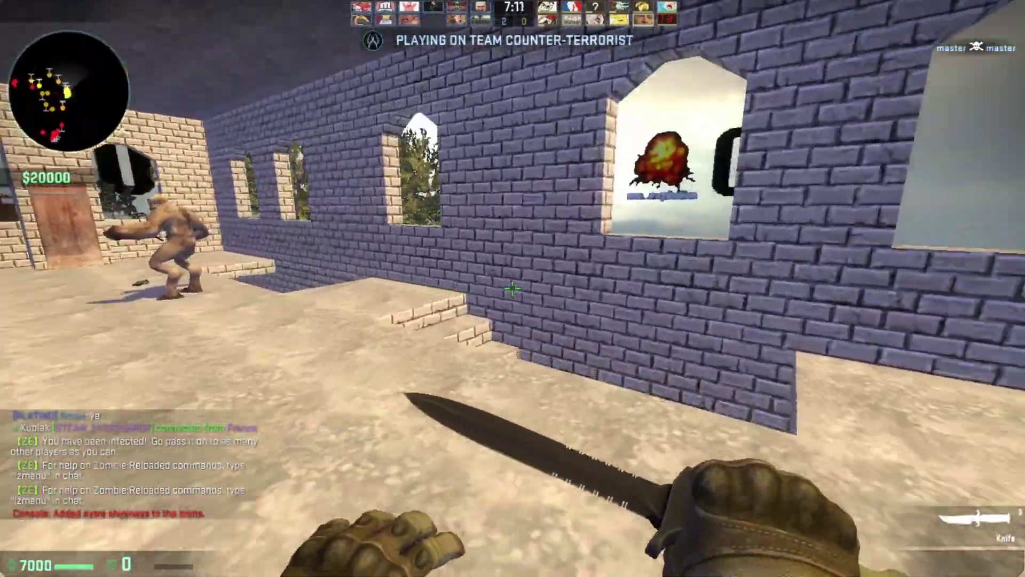
key("w")
key("w")
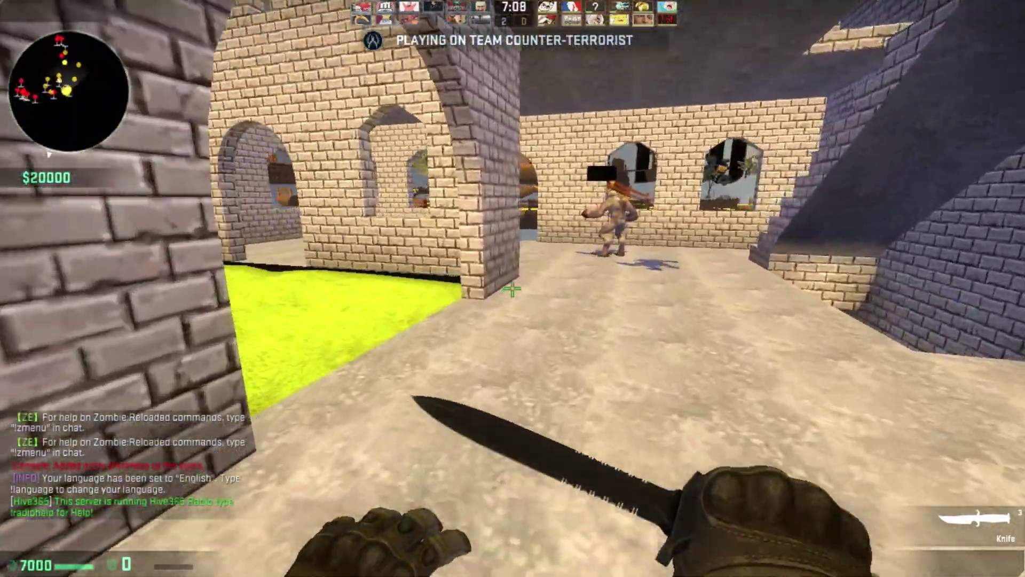
key("w")
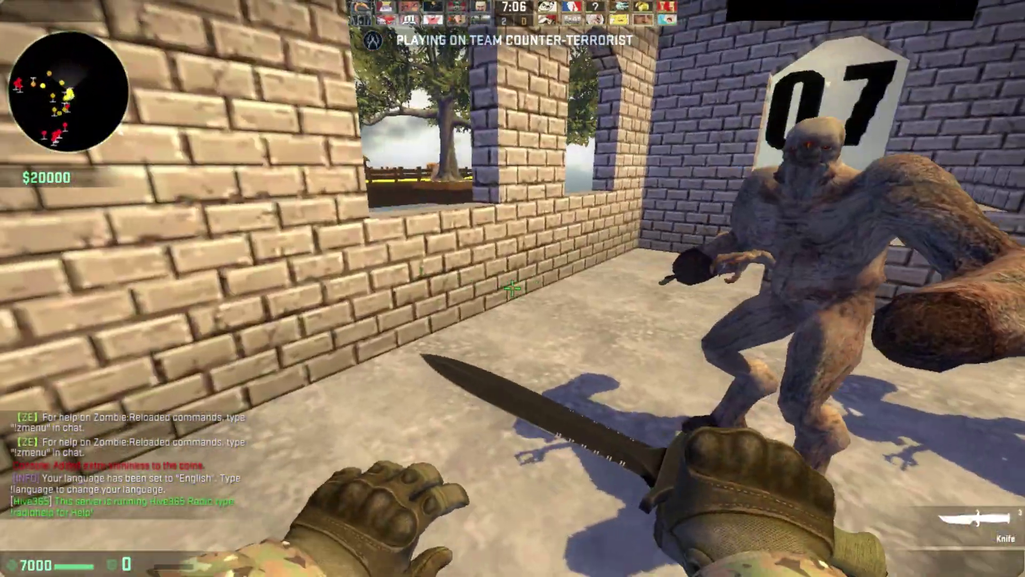
key("w")
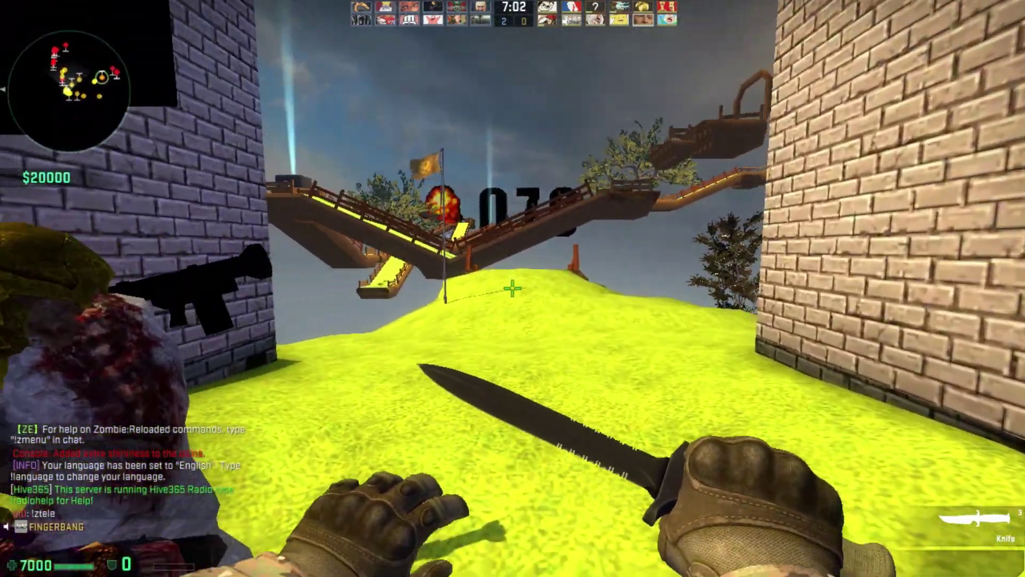
Step: Pause the game, look at the audio settings, and return to play
key("Escape")
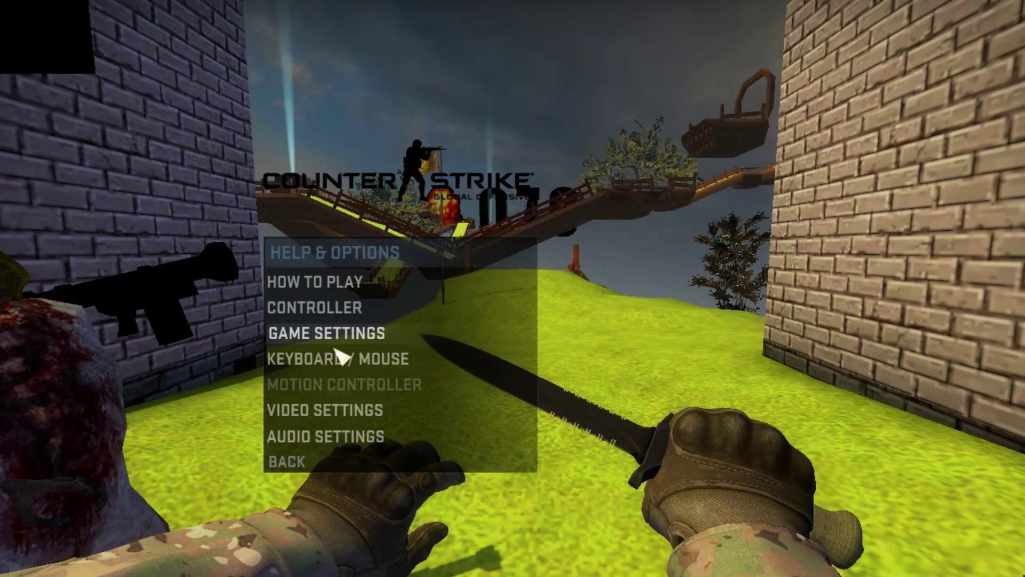
left_click(327, 439)
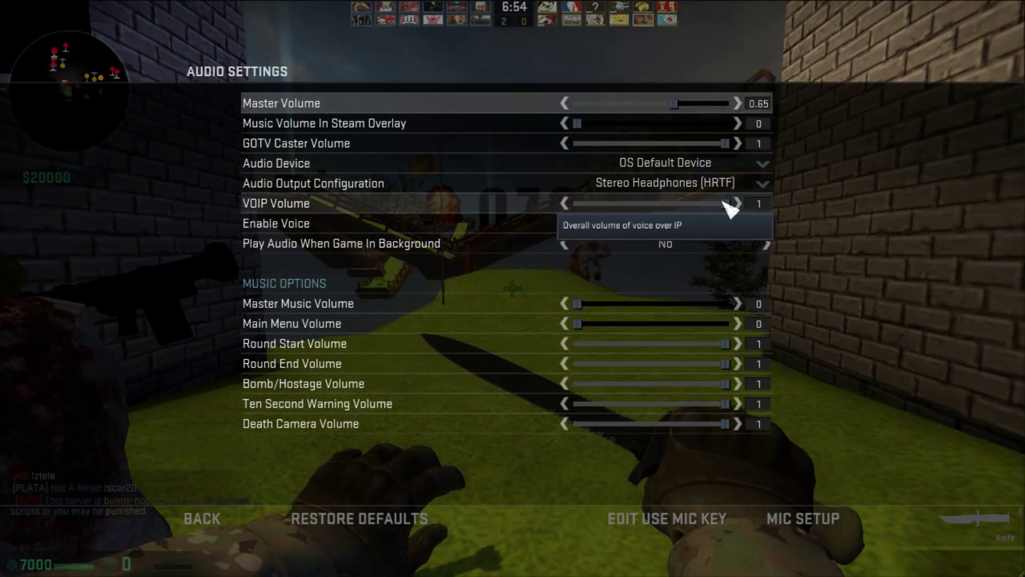
key("Escape")
key("Escape")
key("Escape")
Step: Run past the brick towers and castle courtyard, then follow the fenced path
key("w")
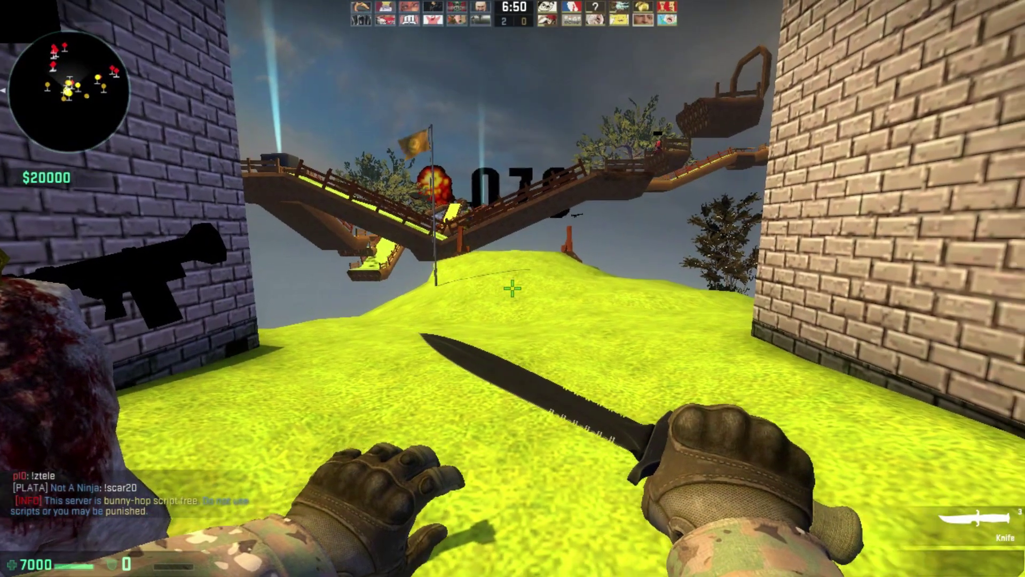
key("w")
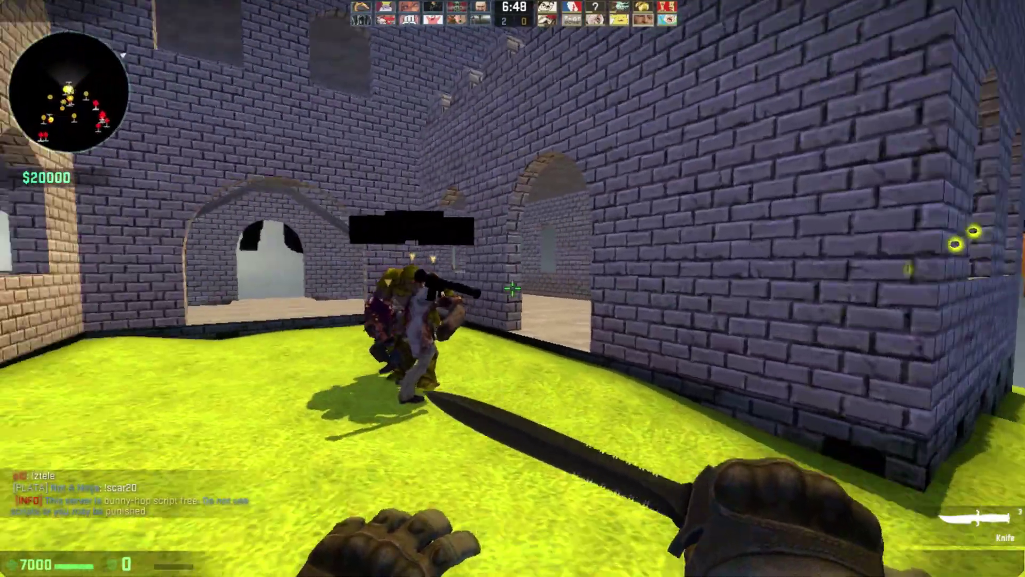
key("w")
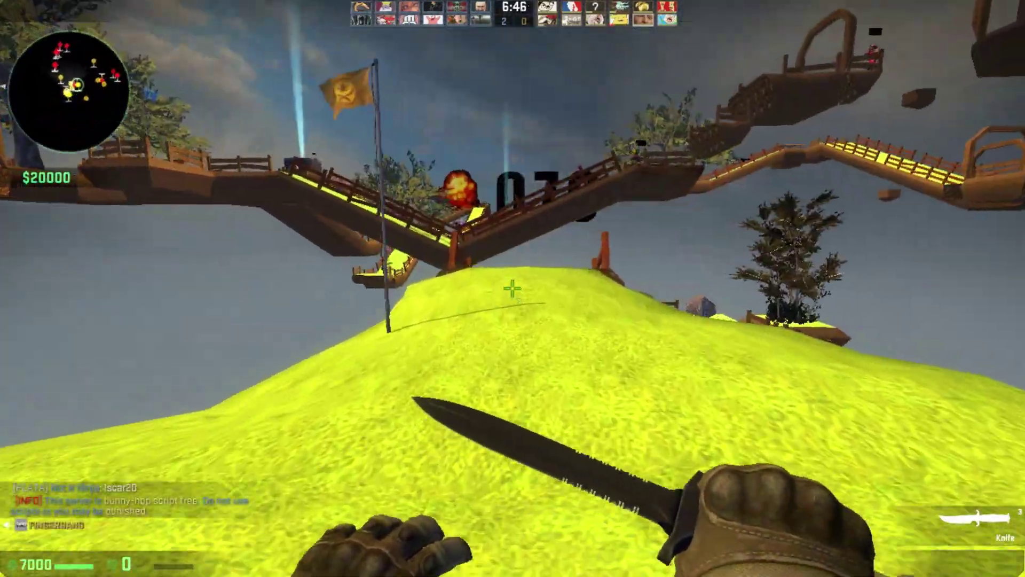
key("w")
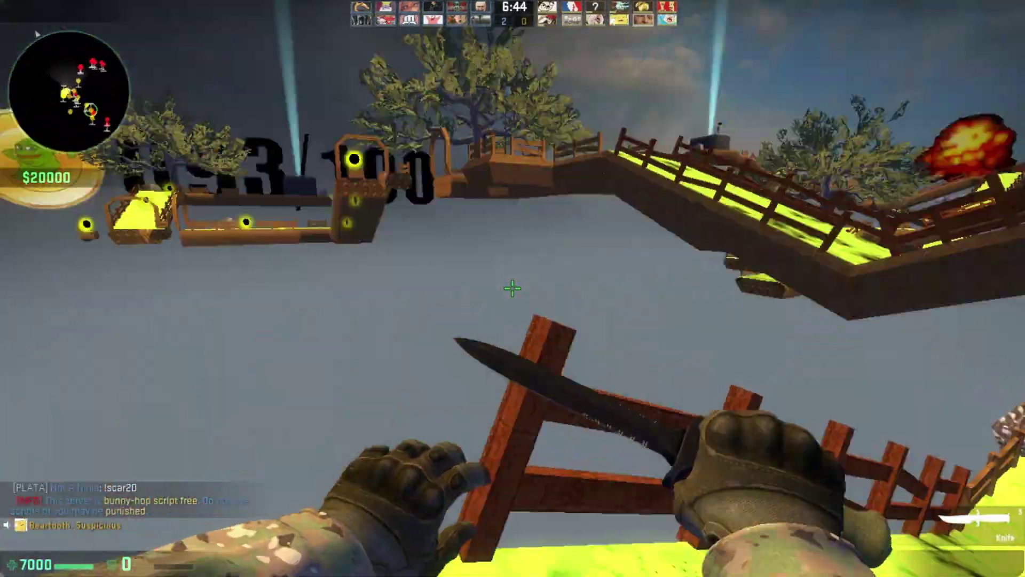
key("w")
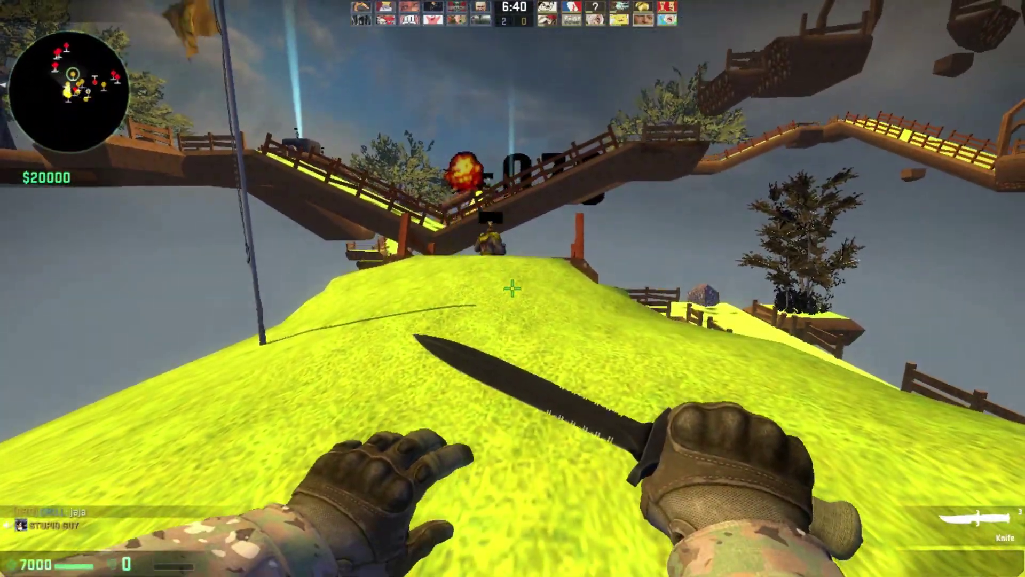
key("w")
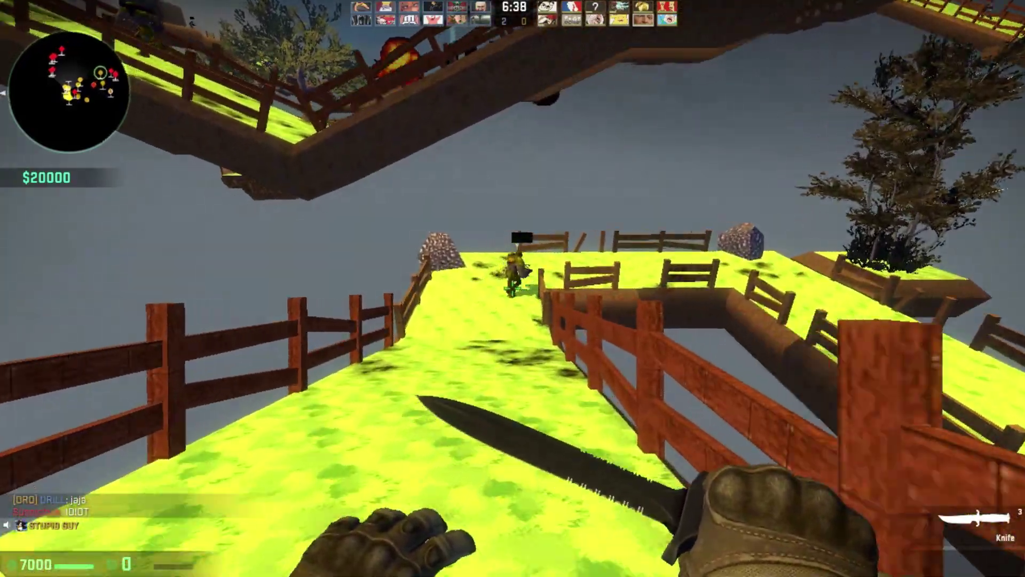
key("w")
key("w")
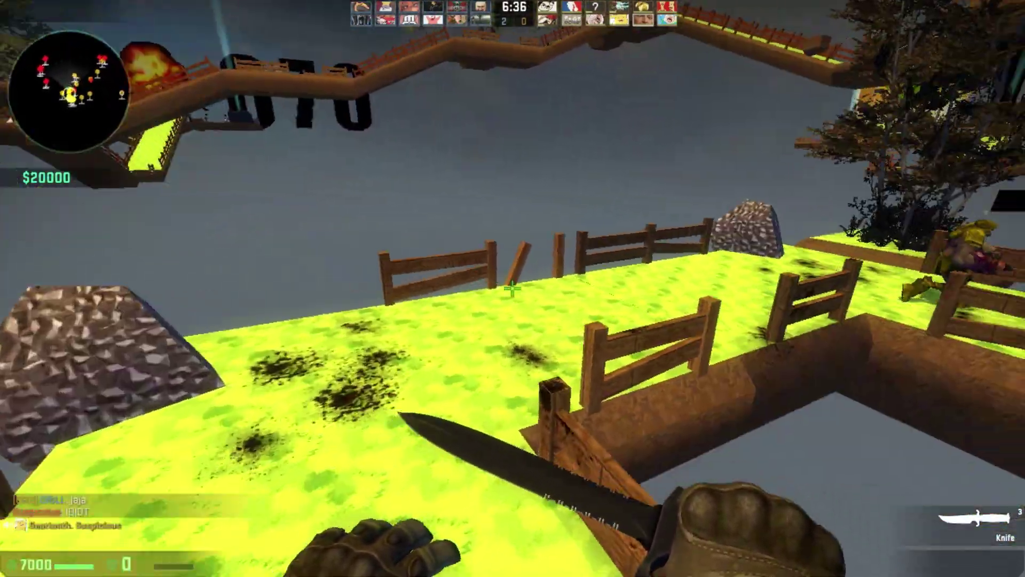
key("w")
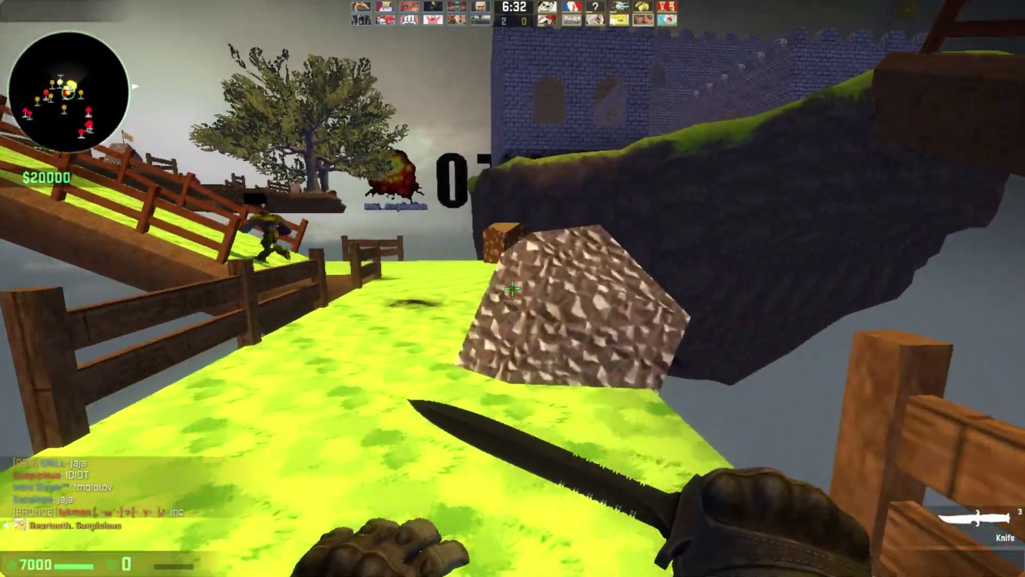
key("w")
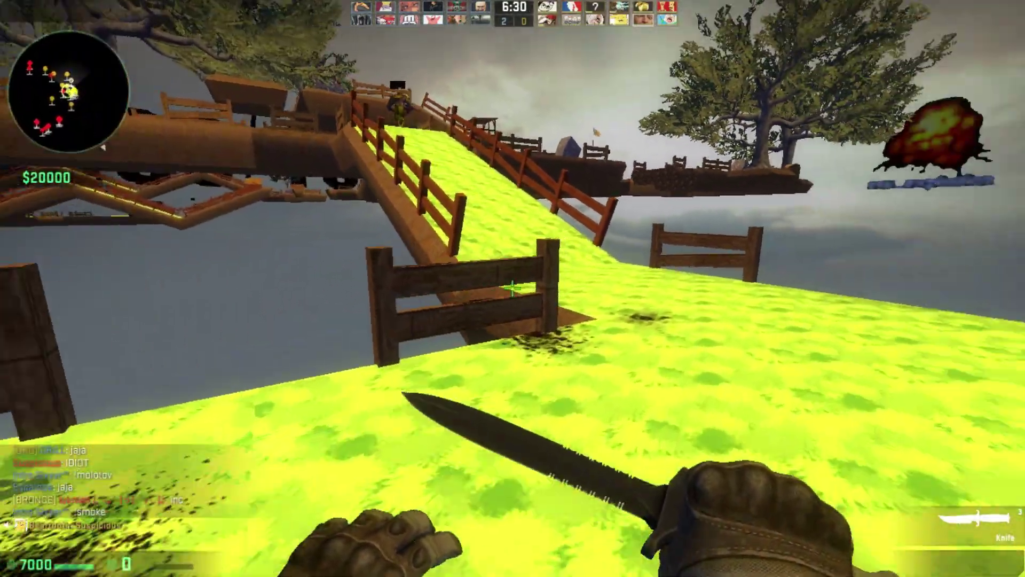
key("w")
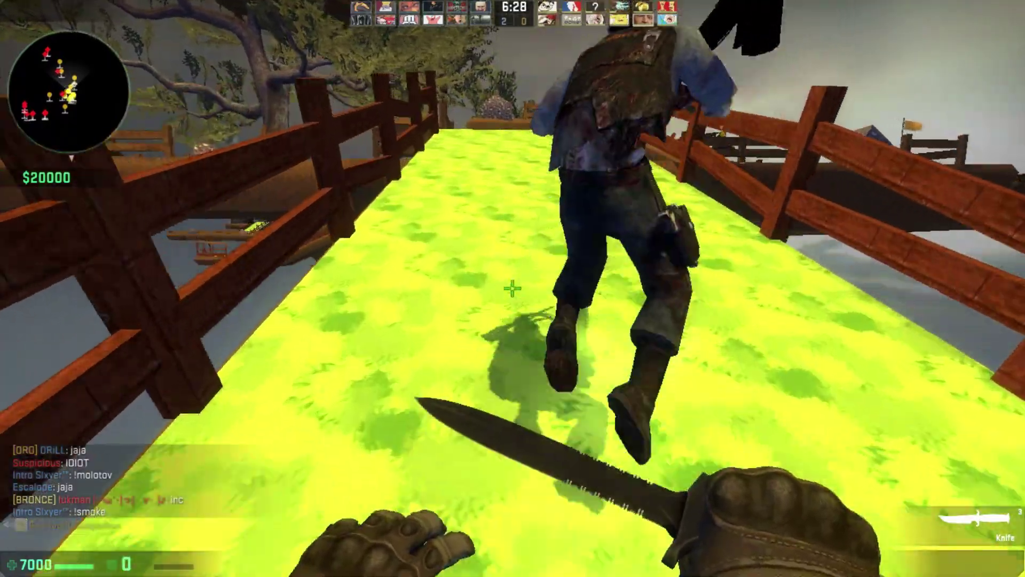
key("w")
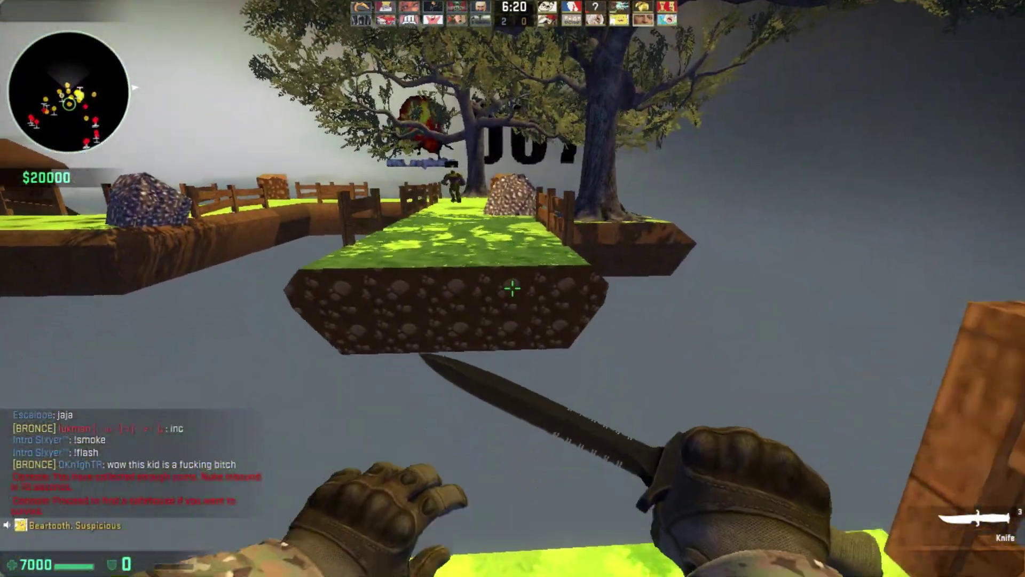
Step: Cross the grass platforms to the end of the path, inspecting and swinging the knife
key("w")
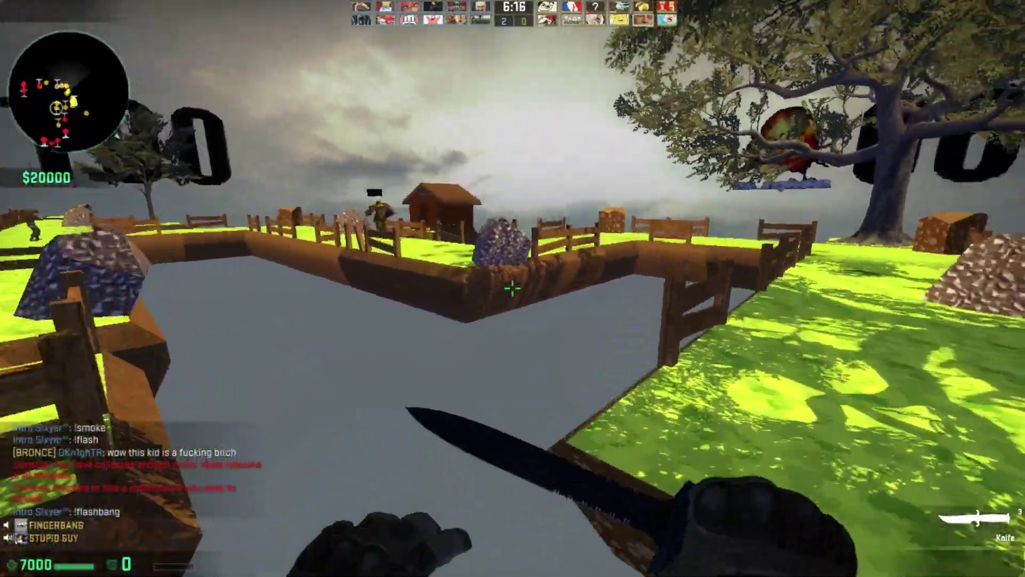
key("w")
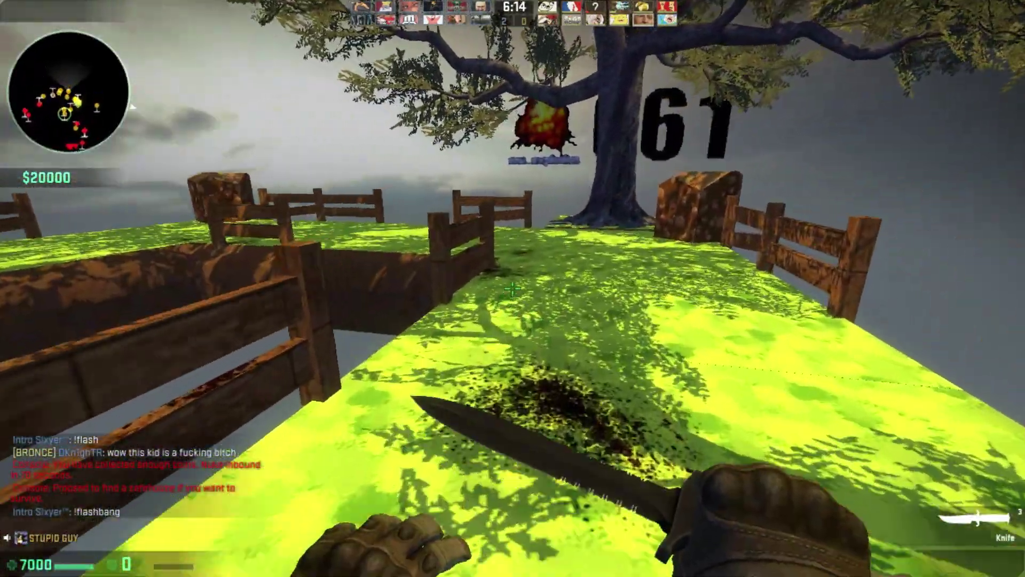
key("w")
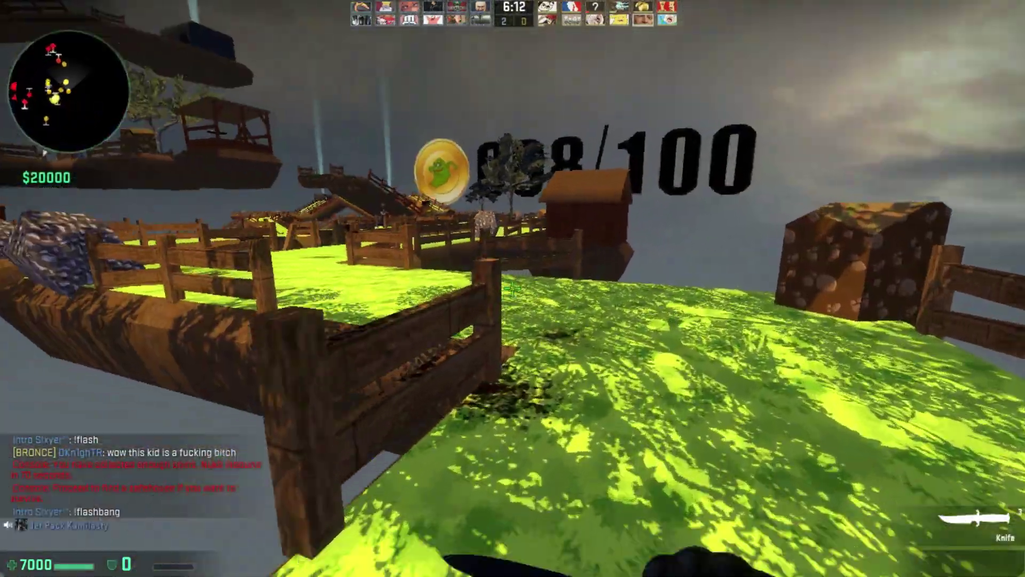
key("w")
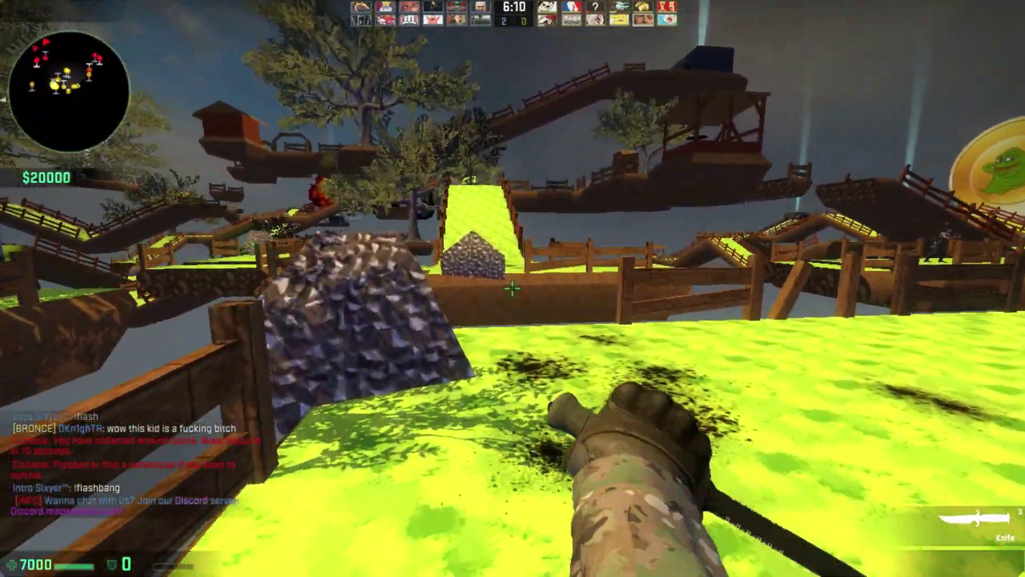
key("w")
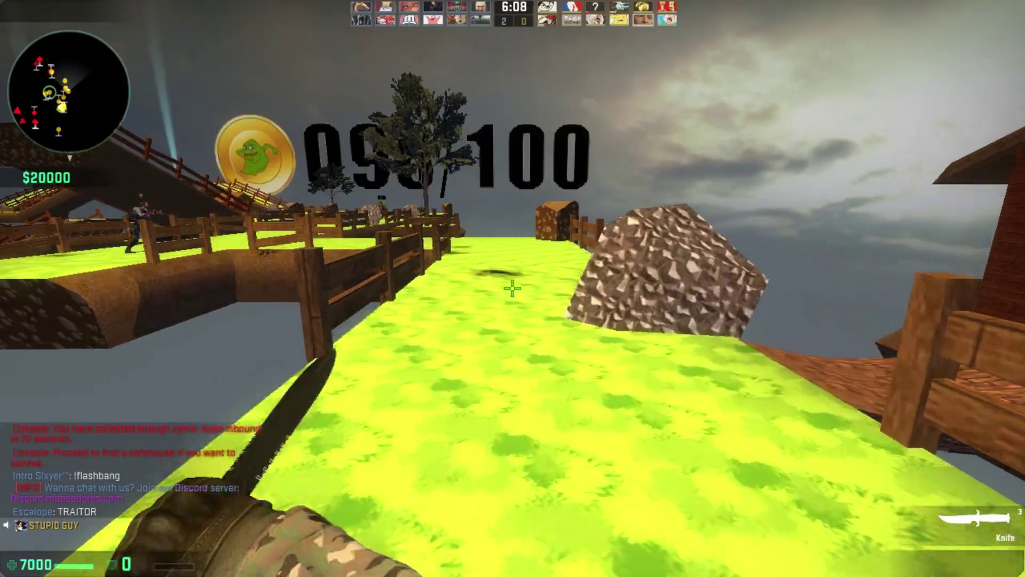
key("w")
left_click(512, 288)
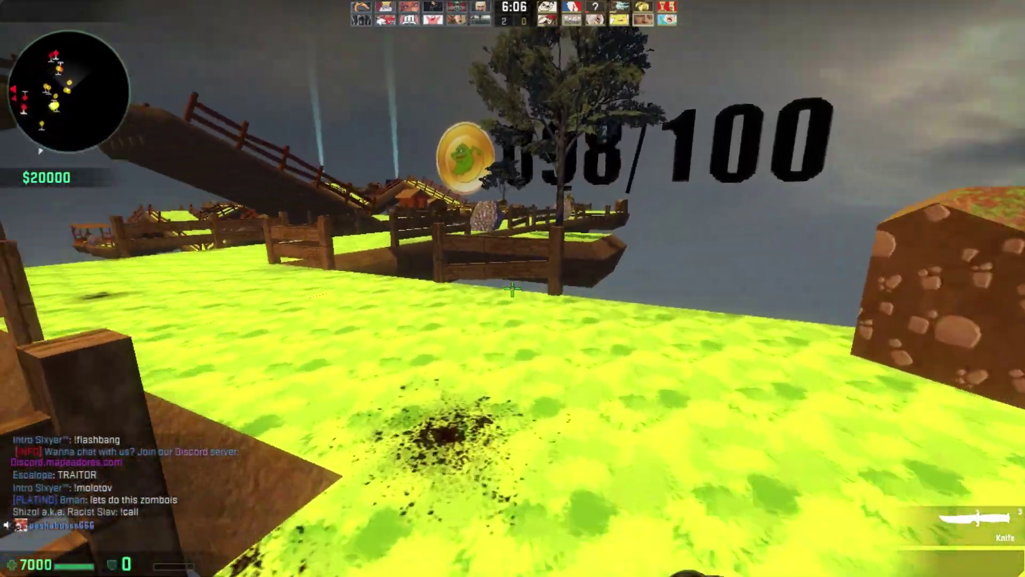
key("w")
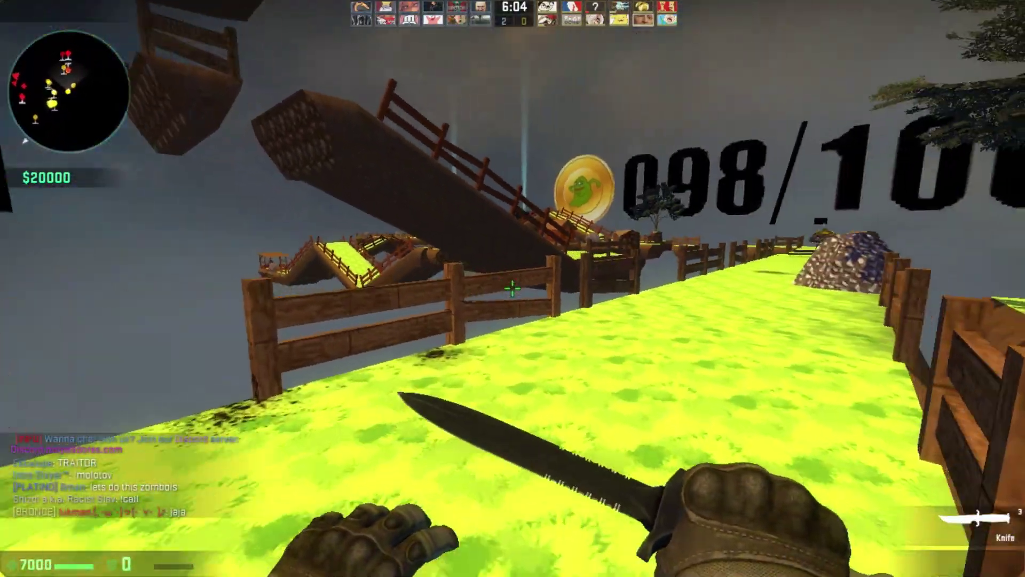
key("w")
key("f")
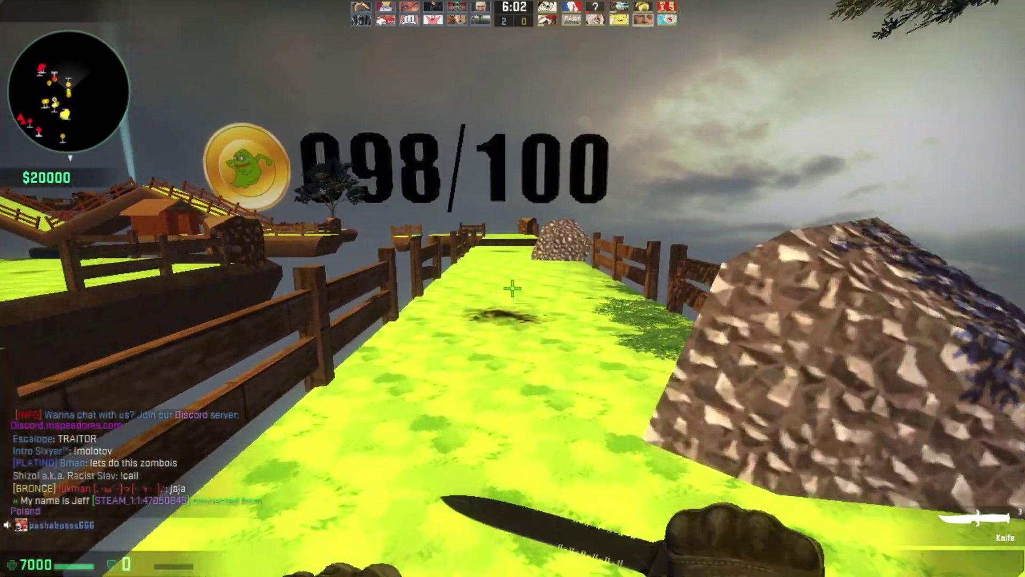
key("w")
key("w")
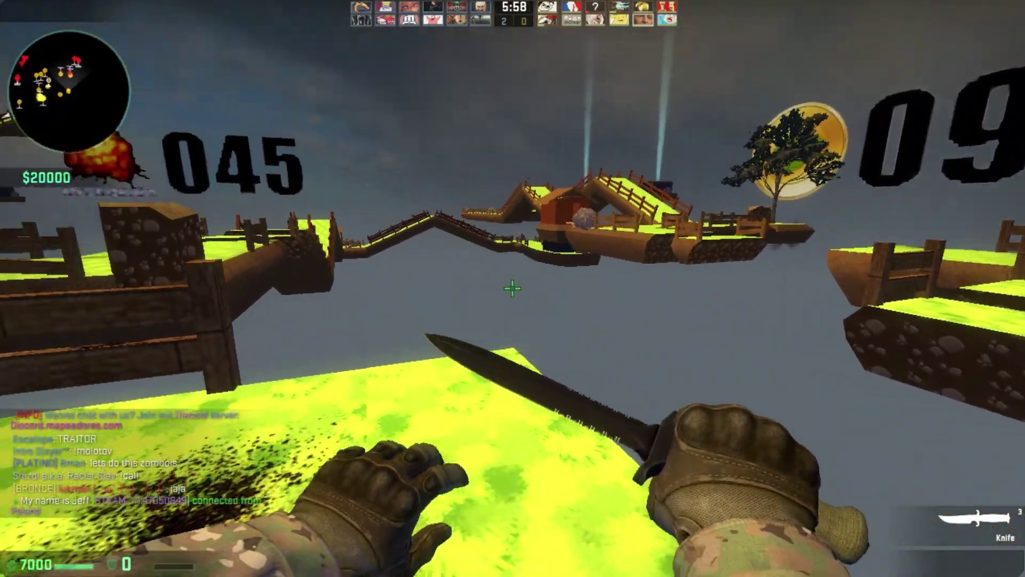
Step: Jump across the gaps between floating grass platforms until falling through the sky
key("w")
key("space")
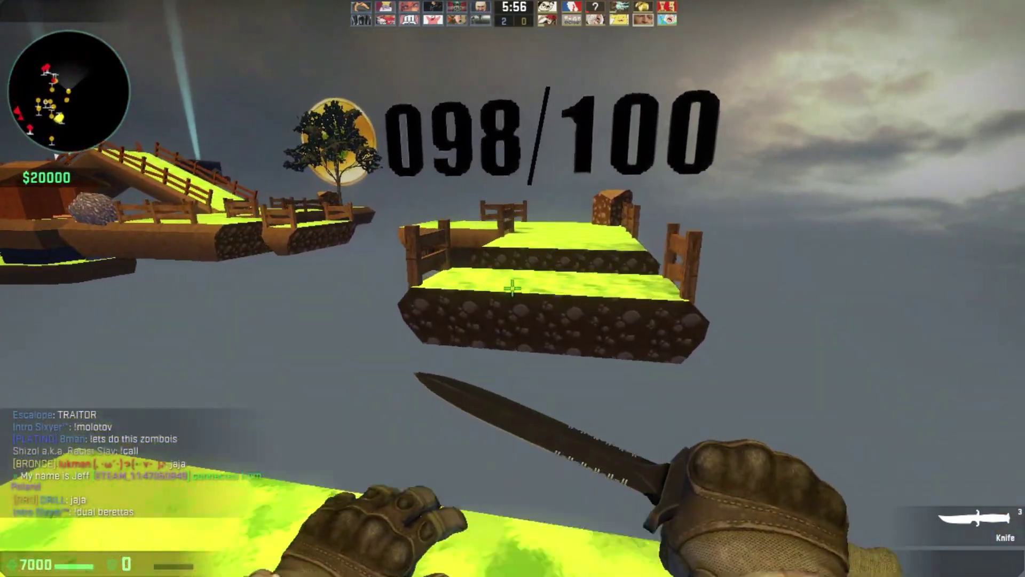
key("w")
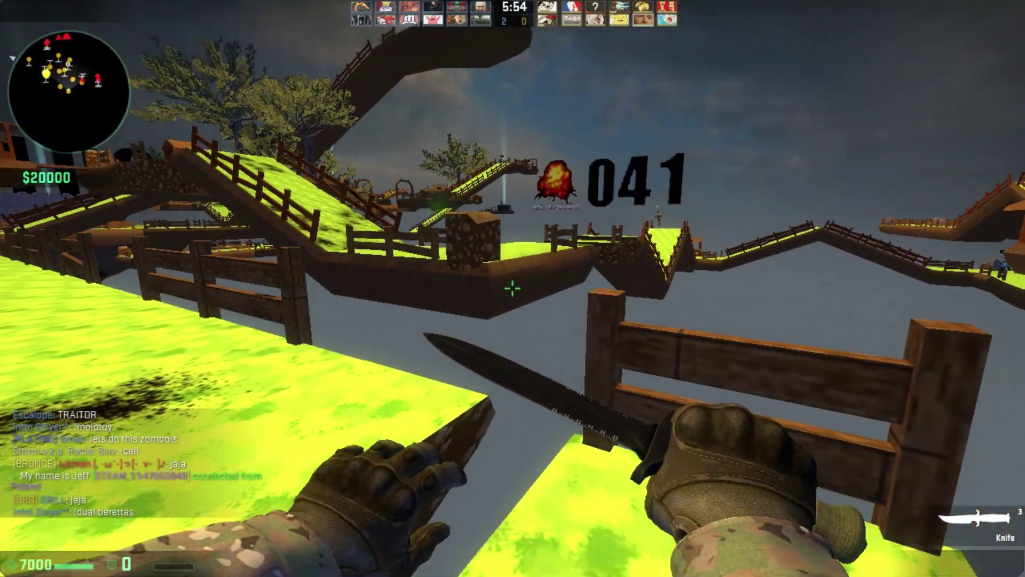
key("w")
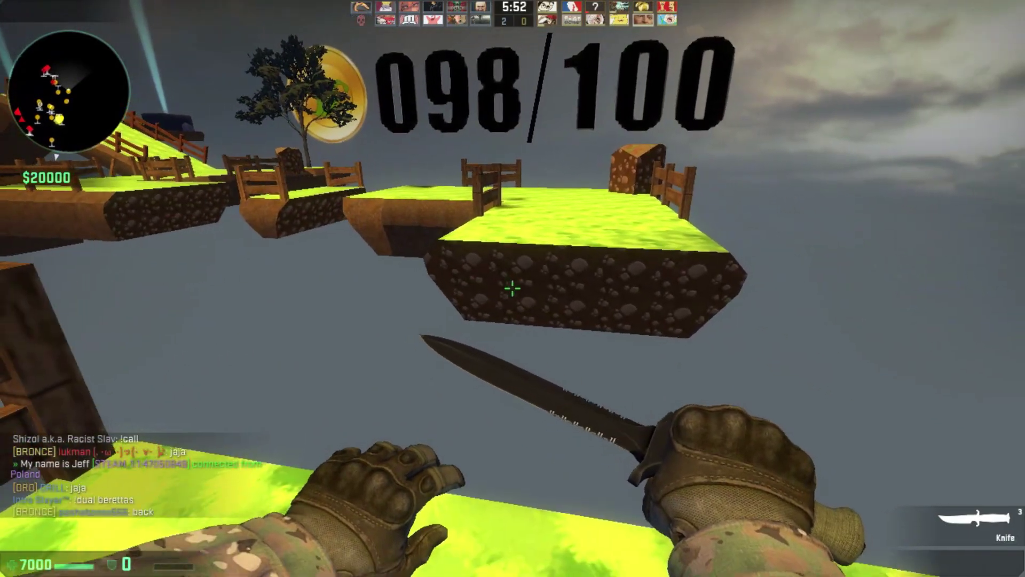
key("w")
key("space")
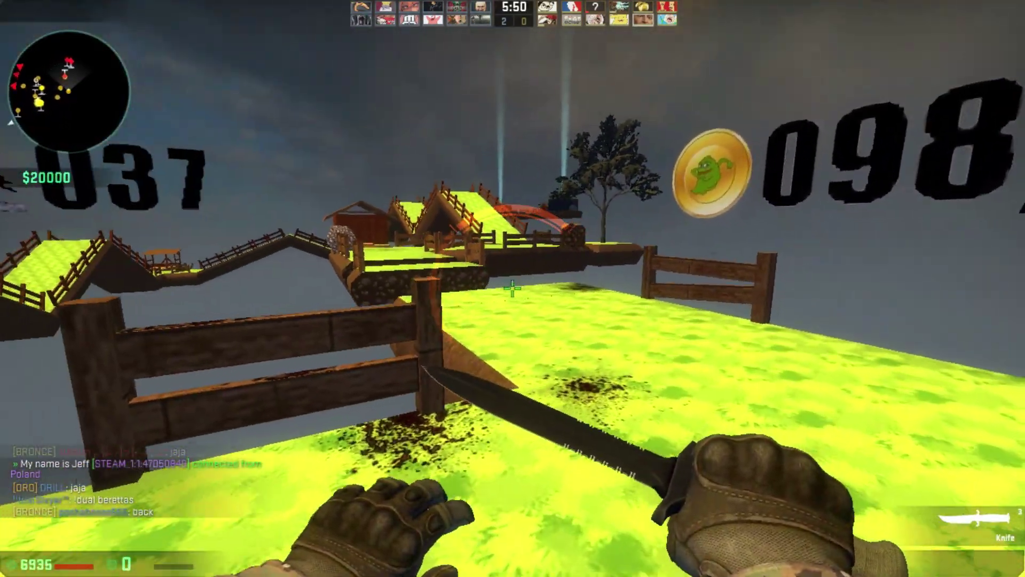
key("w")
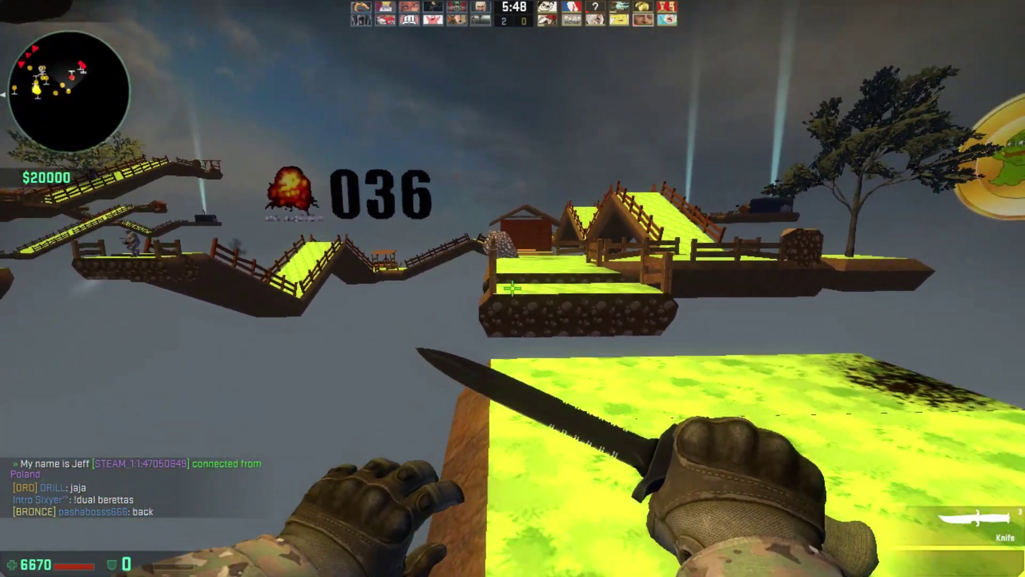
key("w")
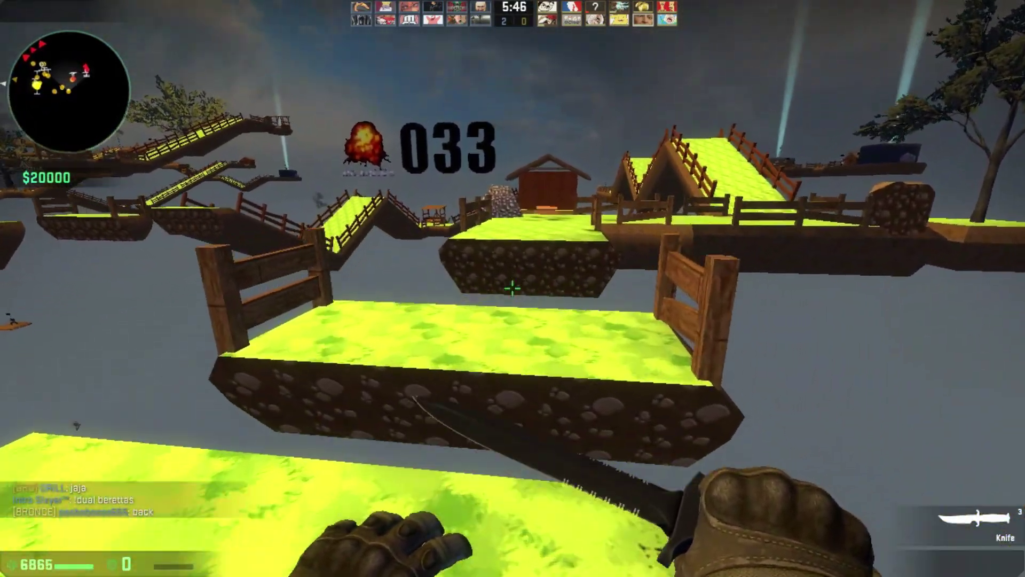
key("w")
key("space")
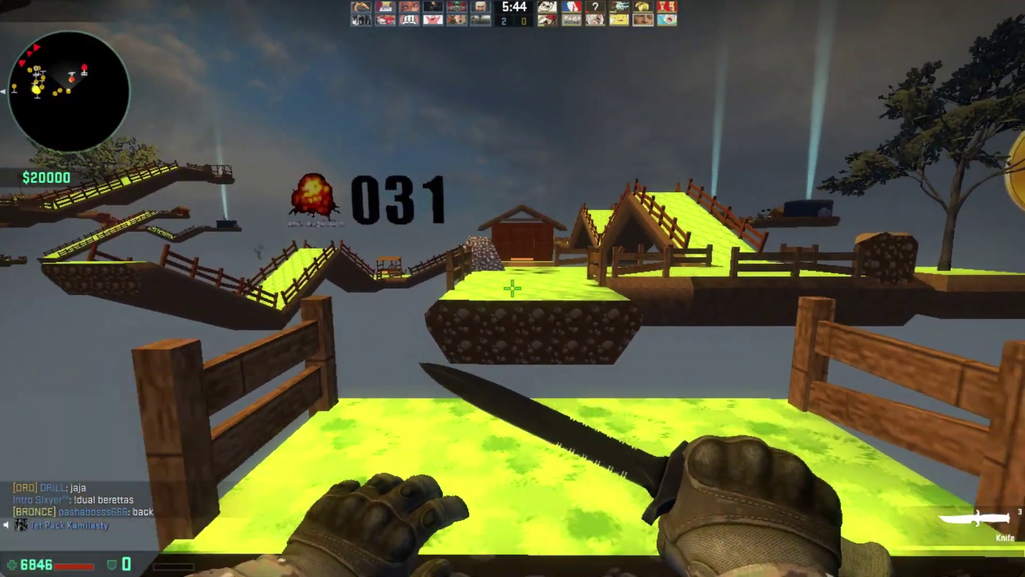
key("w")
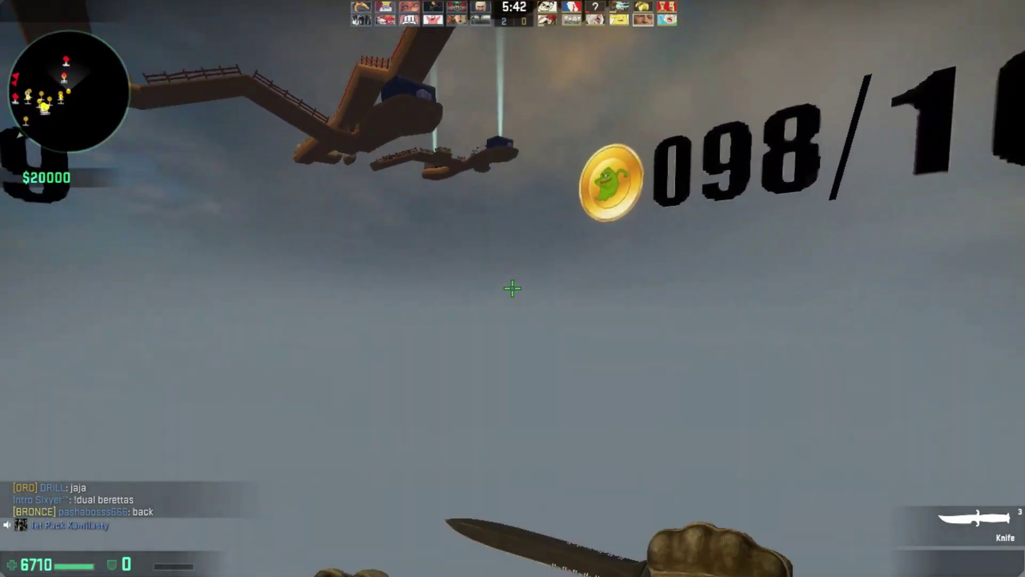
key("f")
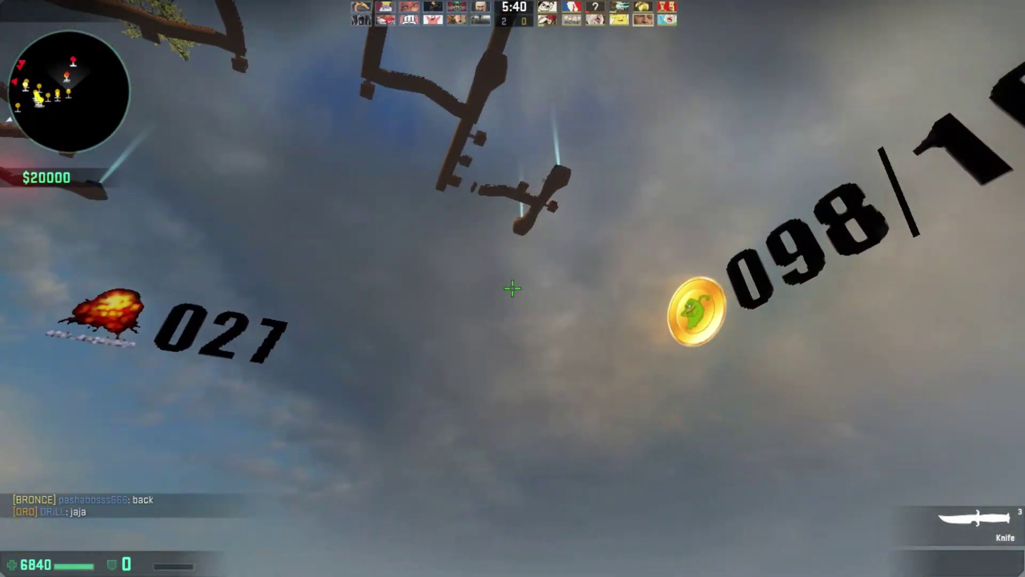
Step: Exit to the main menu from the pause menu and confirm the Quit Game dialog
key("Escape")
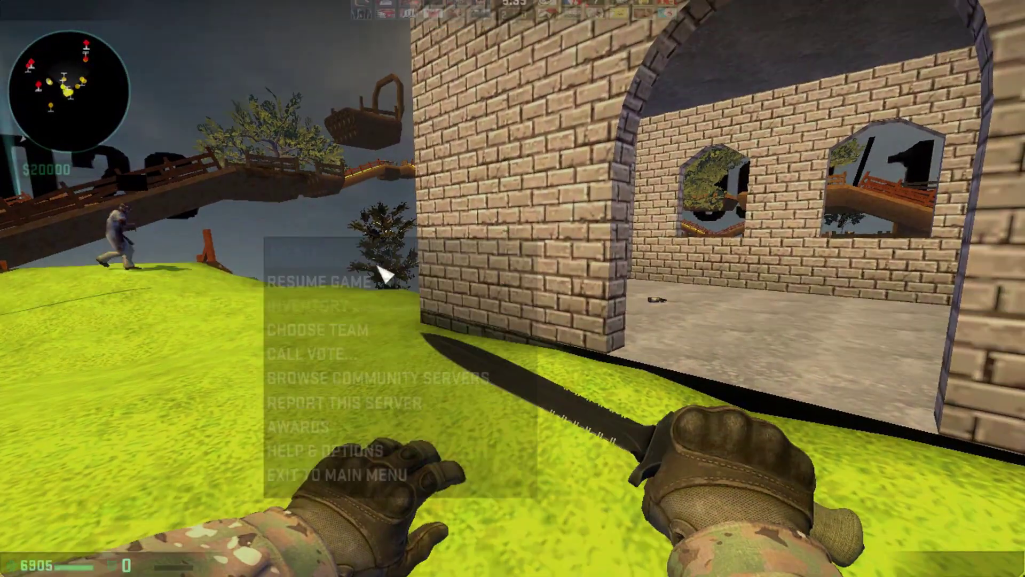
left_click(384, 479)
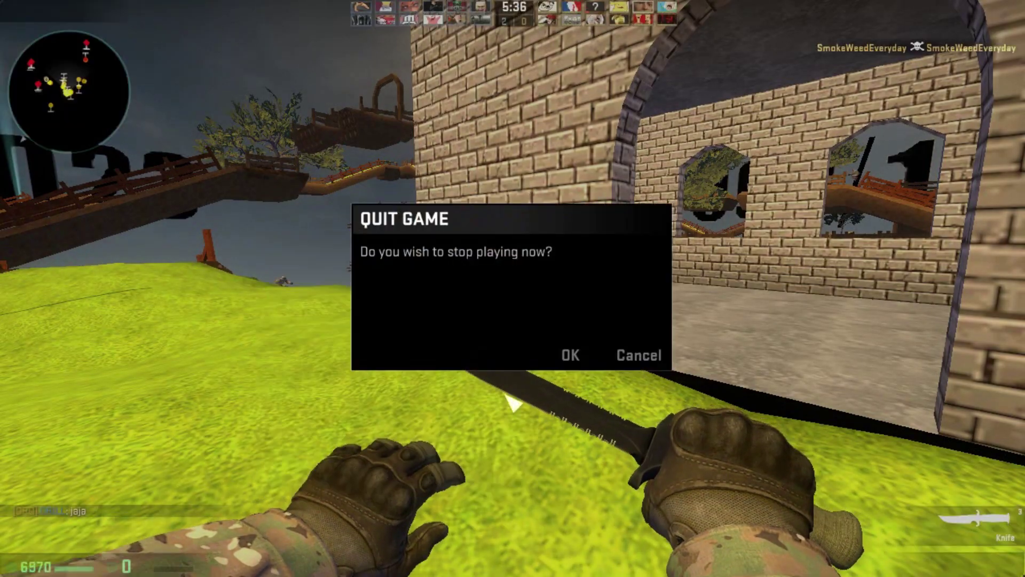
left_click(568, 356)
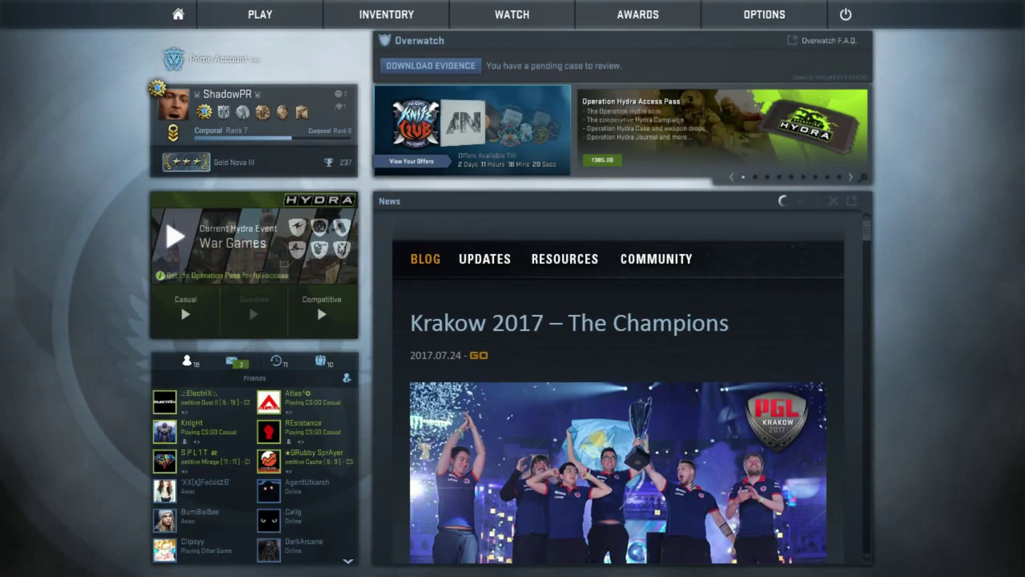